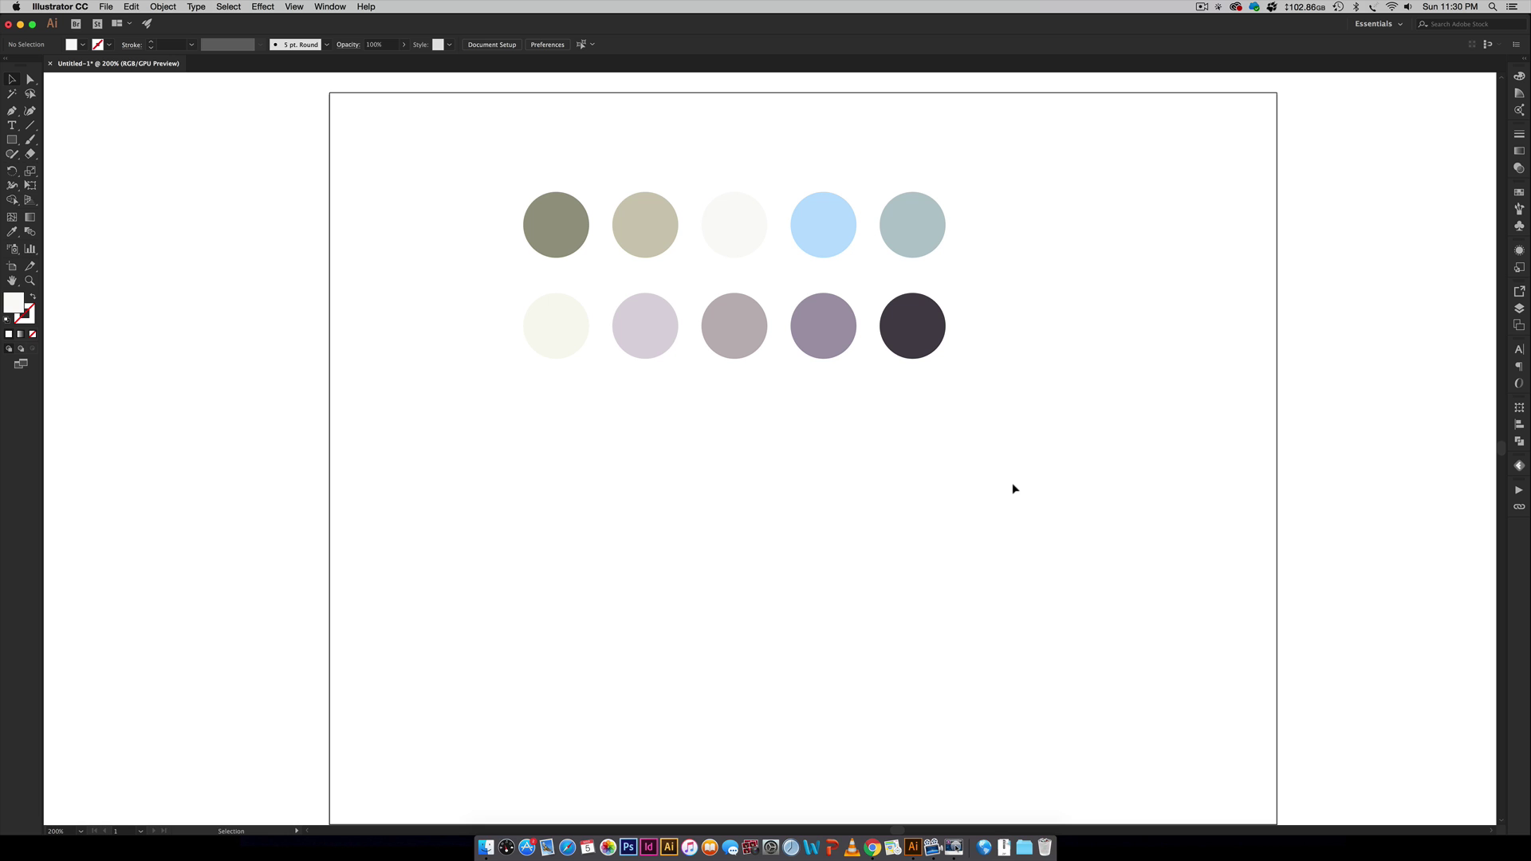
{"action": "left_click", "coordinate": [872, 847]}
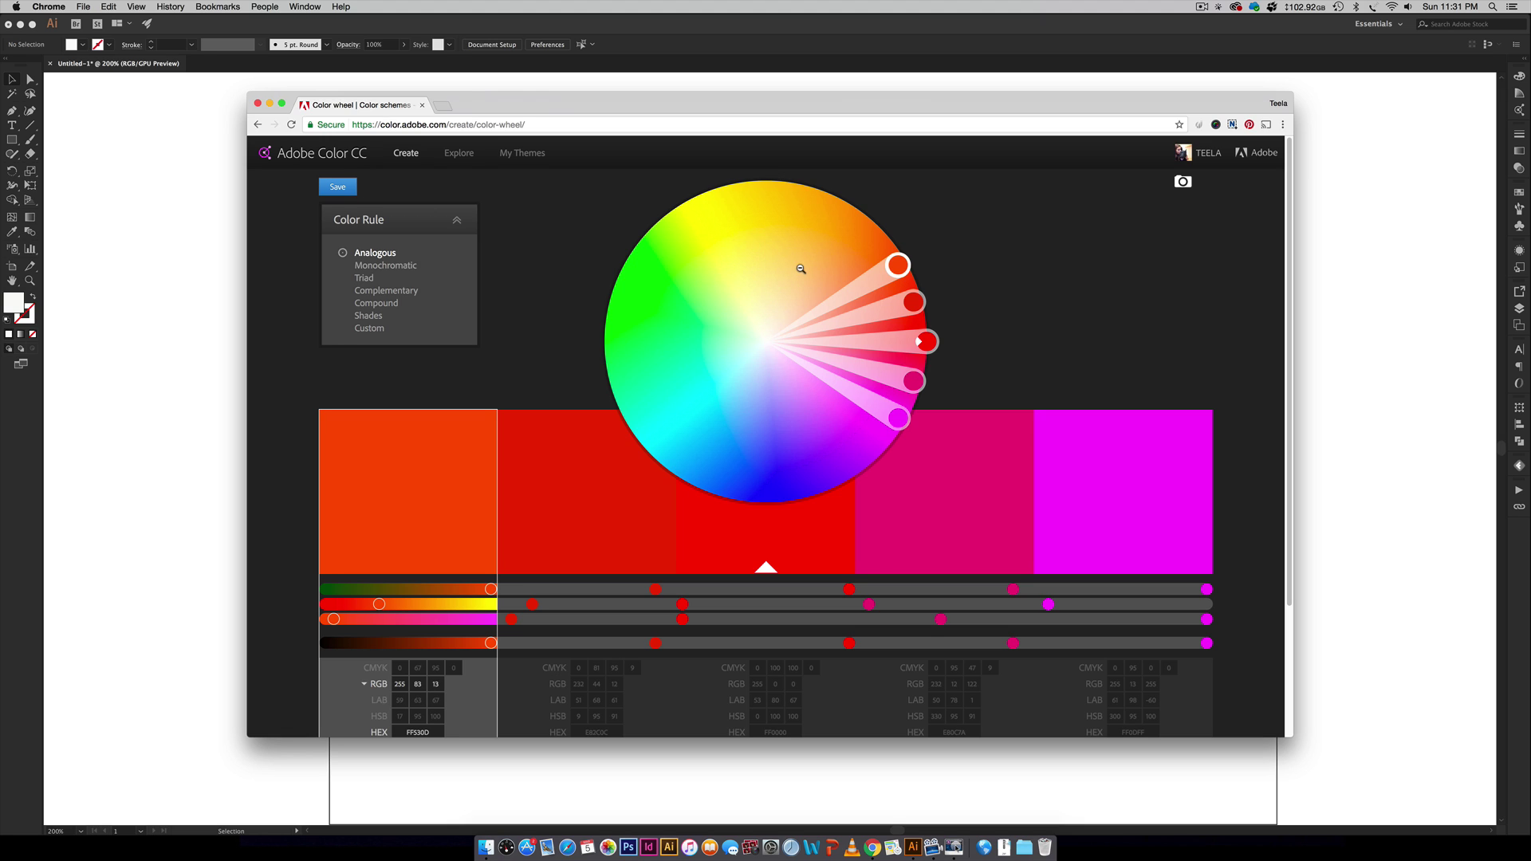
{"action": "scroll", "coordinate": [532, 256], "scroll_direction": "down", "scroll_amount": 5}
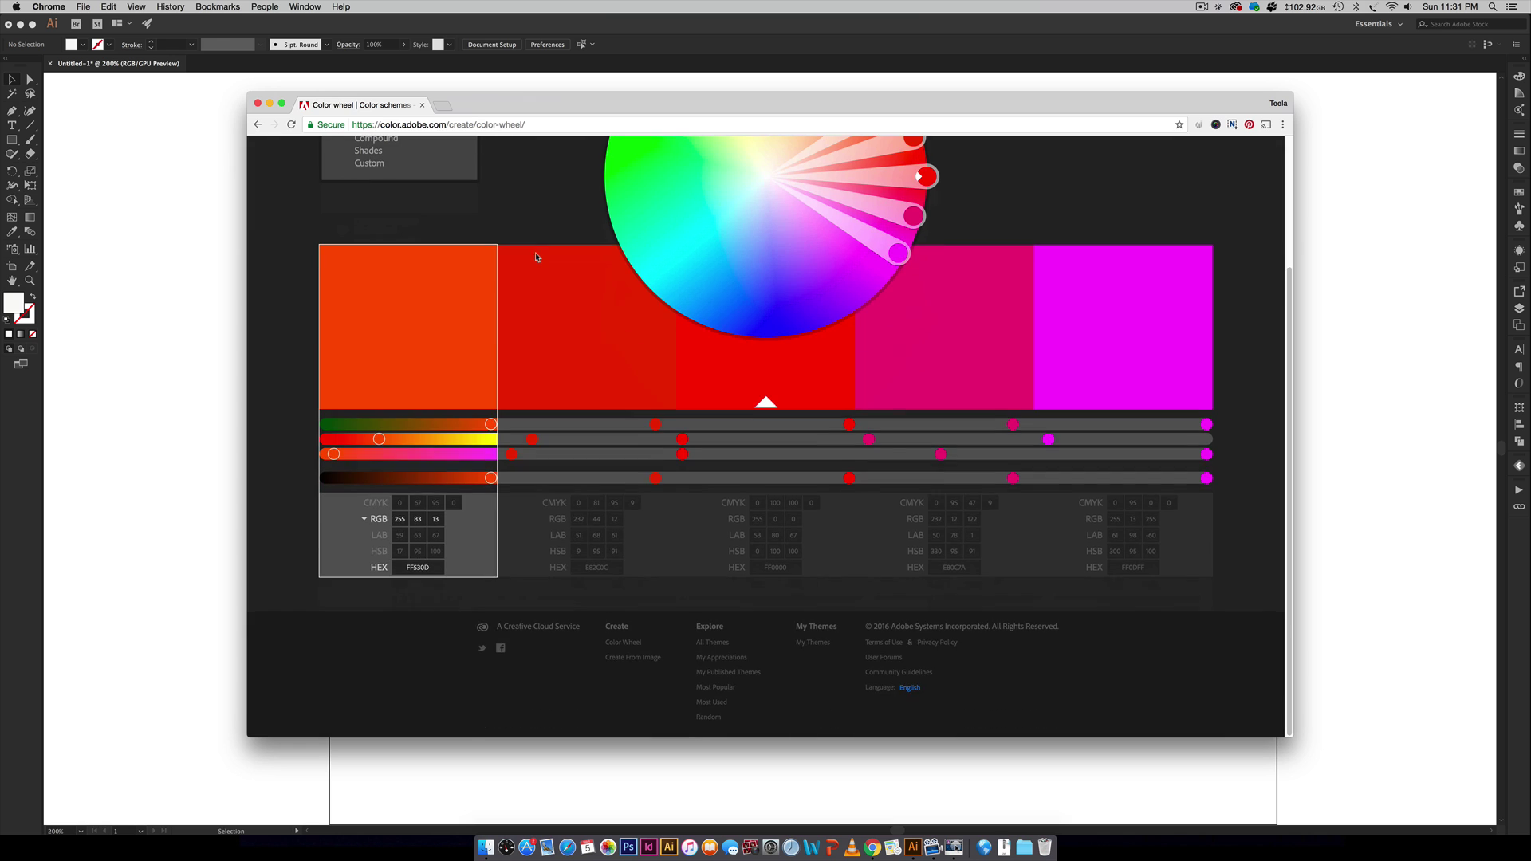
{"action": "scroll", "coordinate": [534, 257], "scroll_direction": "up", "scroll_amount": 5}
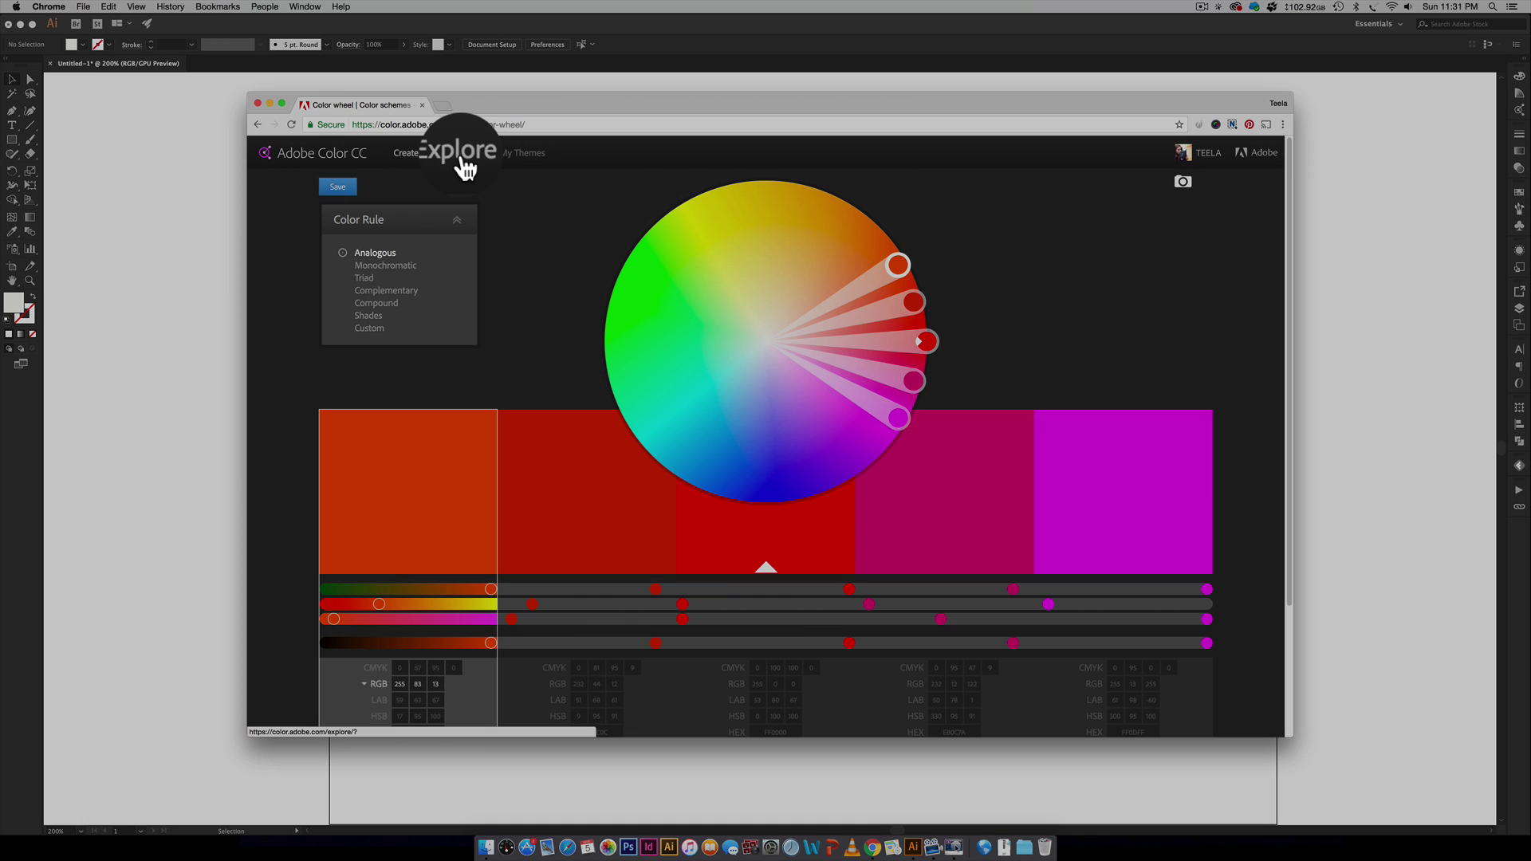
Filter the Explore gallery of shared colour themes to Most Popular
{"action": "left_click", "coordinate": [461, 163]}
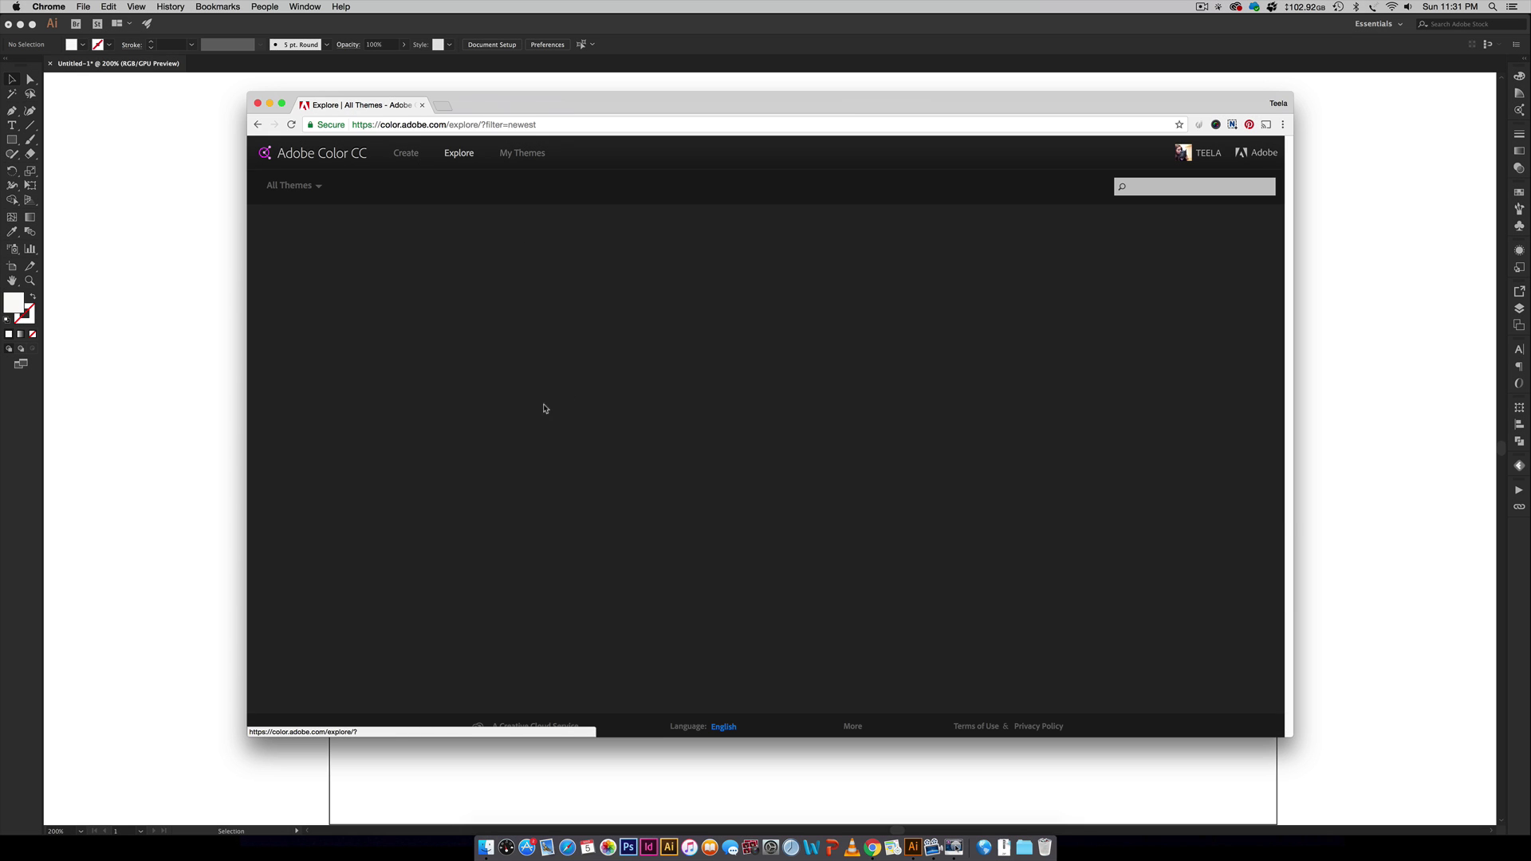
{"action": "mouse_move", "coordinate": [600, 258]}
{"action": "left_click", "coordinate": [292, 186]}
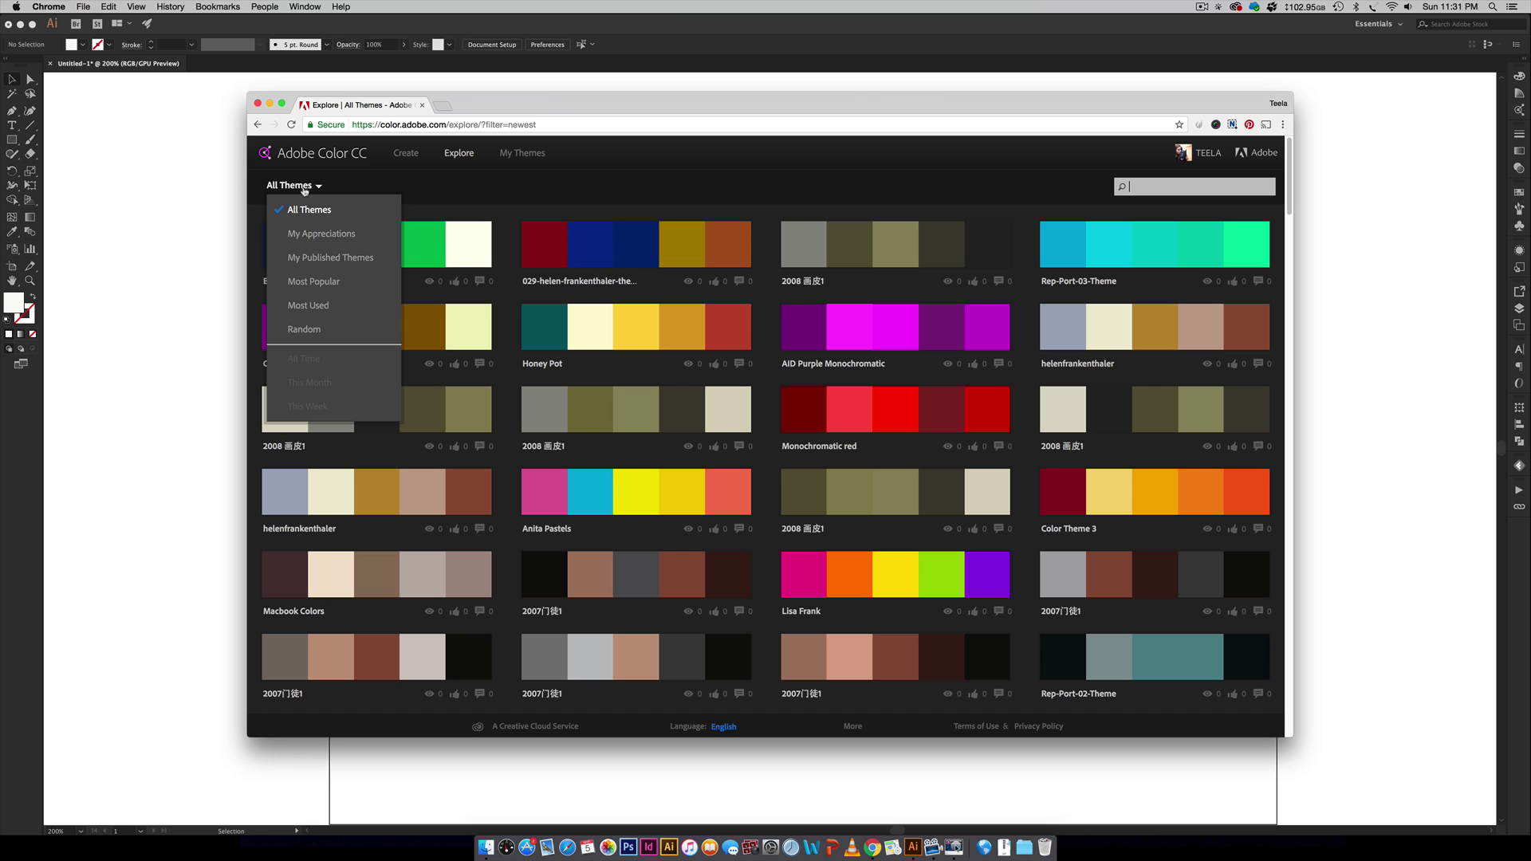
{"action": "left_click", "coordinate": [308, 288]}
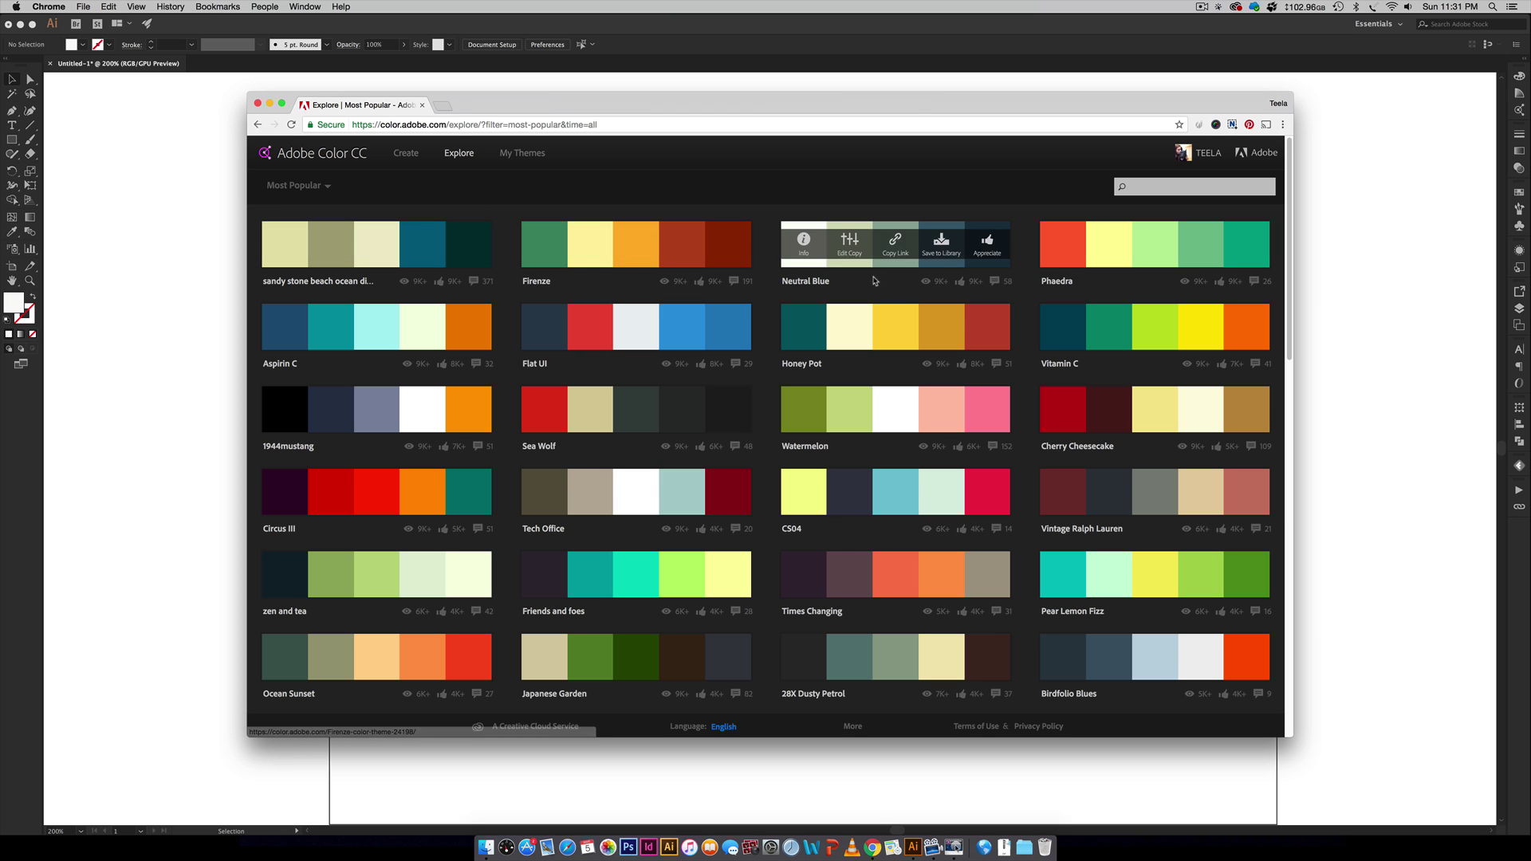
Scroll through the popular themes, then reopen and close the filter list unchanged
{"action": "mouse_move", "coordinate": [884, 584]}
{"action": "scroll", "coordinate": [884, 580], "scroll_direction": "down", "scroll_amount": 1}
{"action": "scroll", "coordinate": [884, 579], "scroll_direction": "down", "scroll_amount": 10}
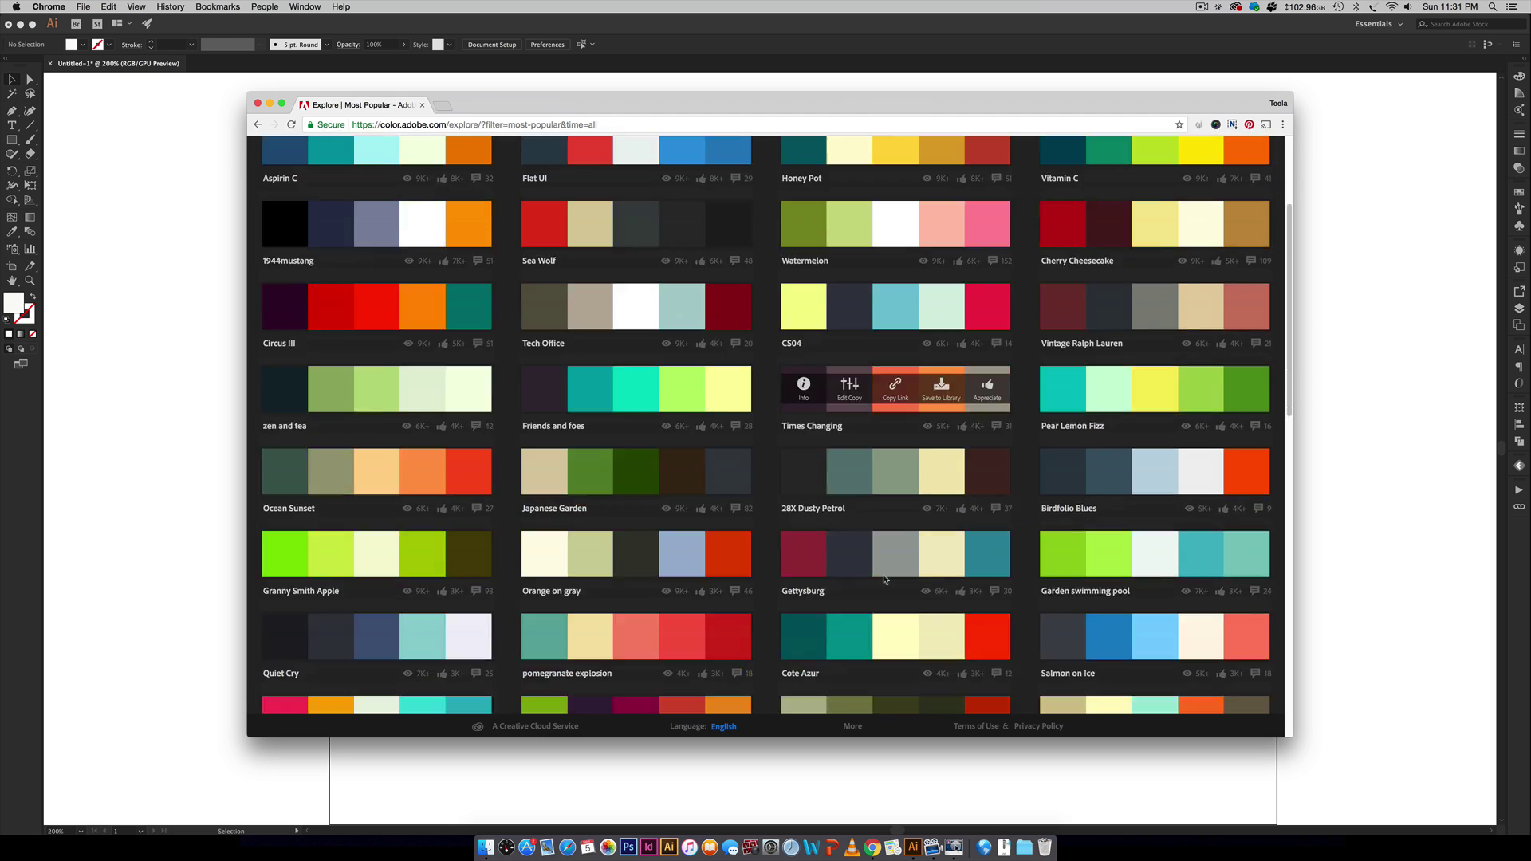
{"action": "scroll", "coordinate": [884, 580], "scroll_direction": "up", "scroll_amount": 15}
{"action": "left_click", "coordinate": [279, 185]}
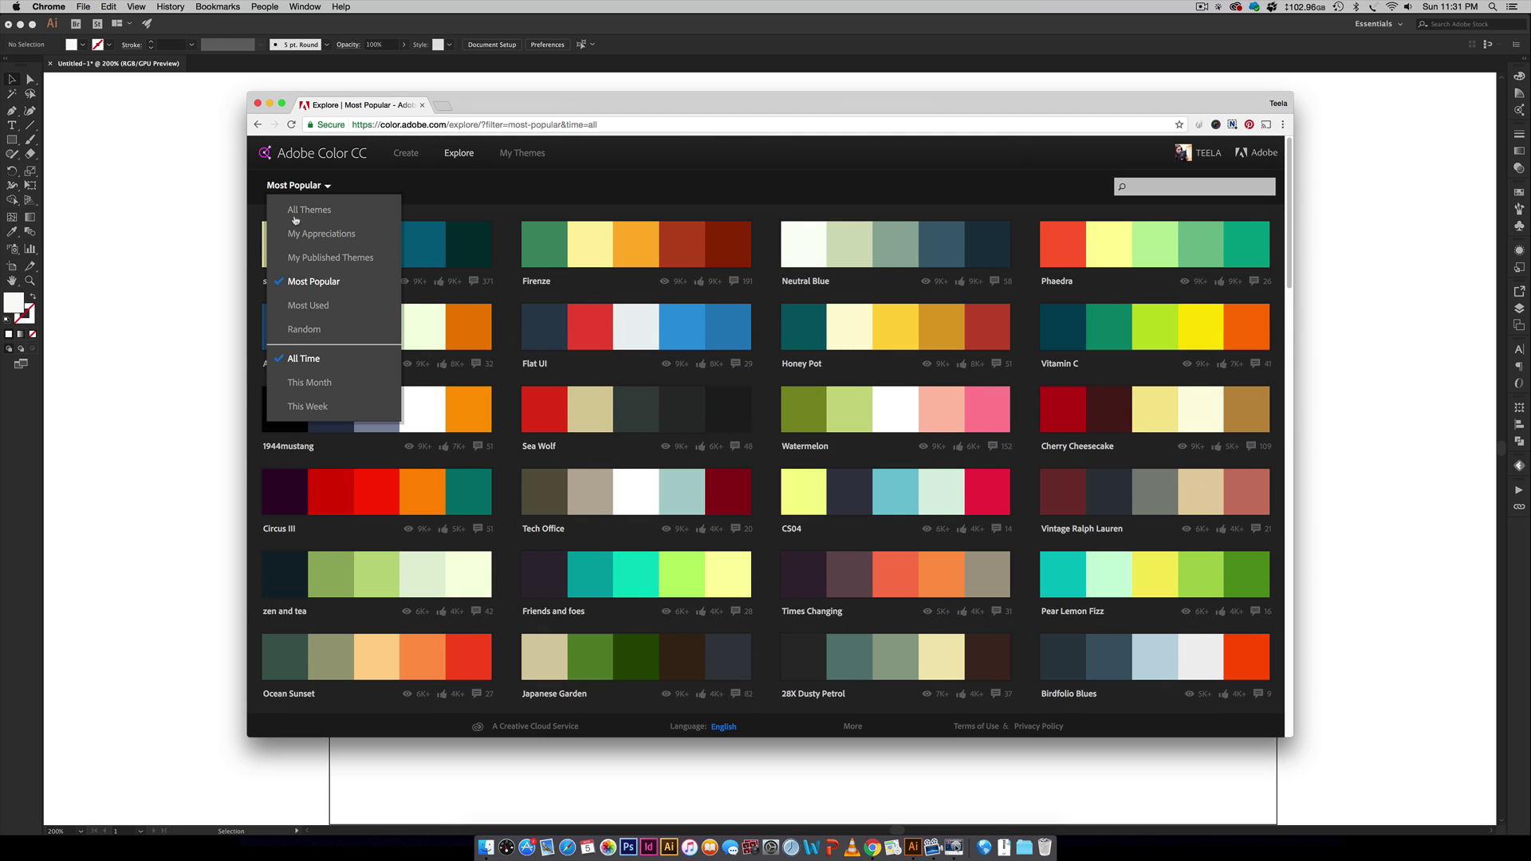
{"action": "left_click", "coordinate": [306, 284]}
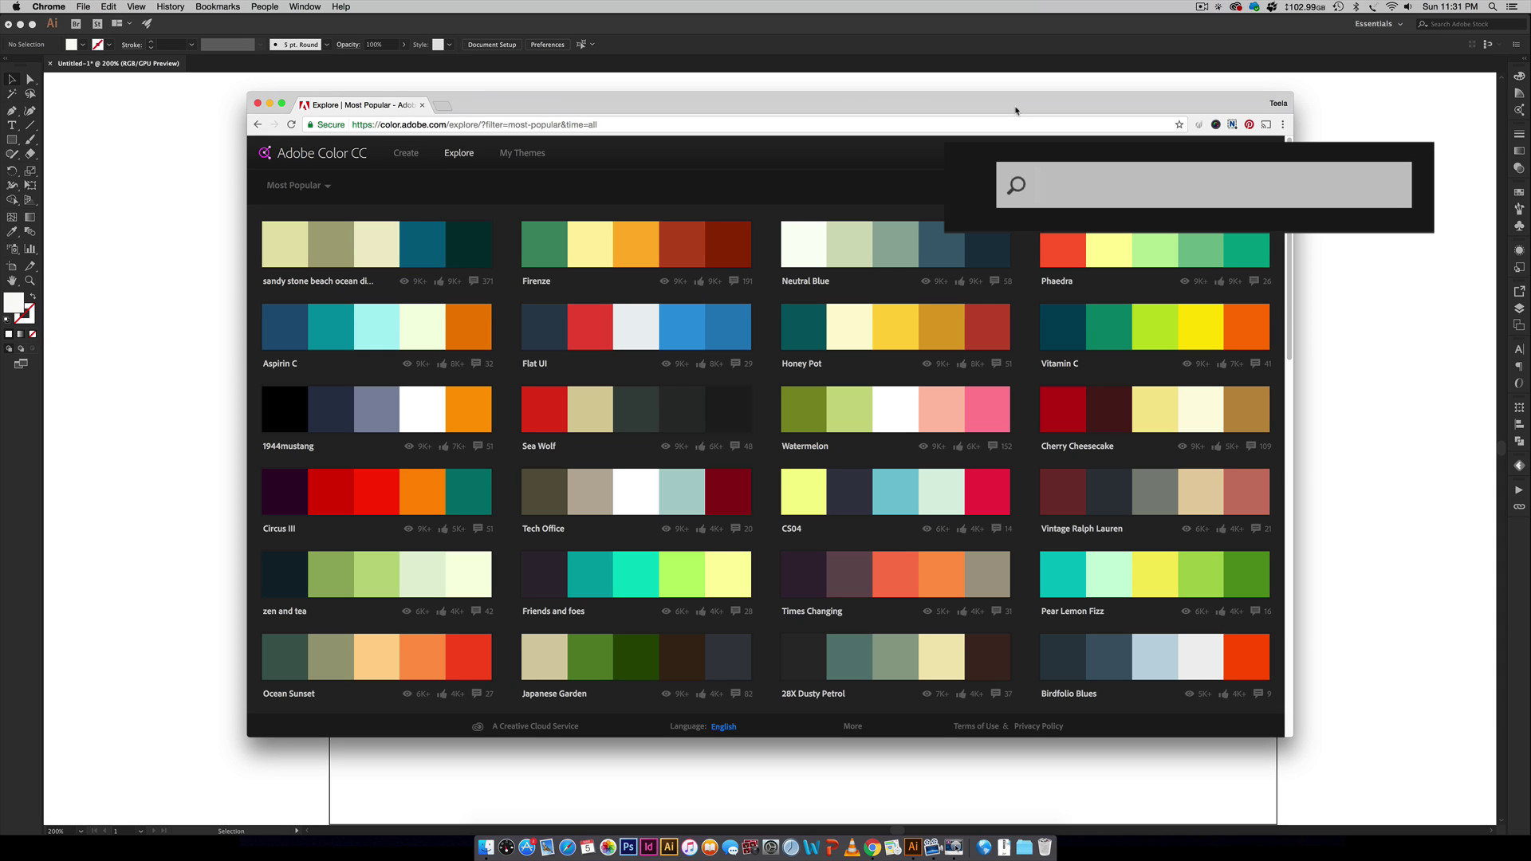
Search Explore for 'rustic' and scroll the results down to Rustic Wedding 01
{"action": "type", "text": "rustic"}
{"action": "key", "text": "Return"}
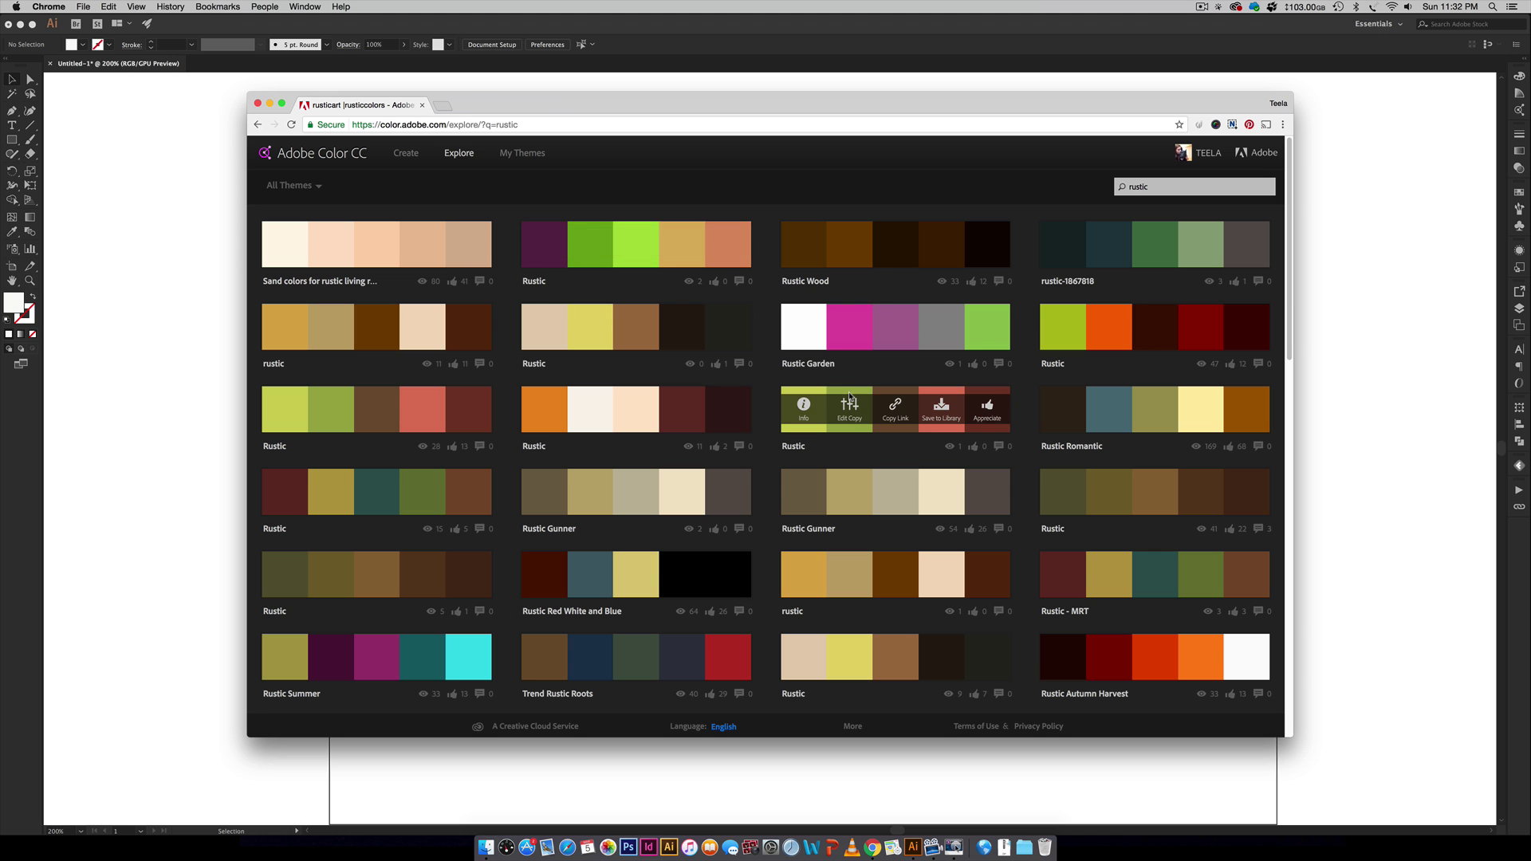
{"action": "scroll", "coordinate": [880, 388], "scroll_direction": "down", "scroll_amount": 3}
{"action": "scroll", "coordinate": [881, 388], "scroll_direction": "down", "scroll_amount": 8}
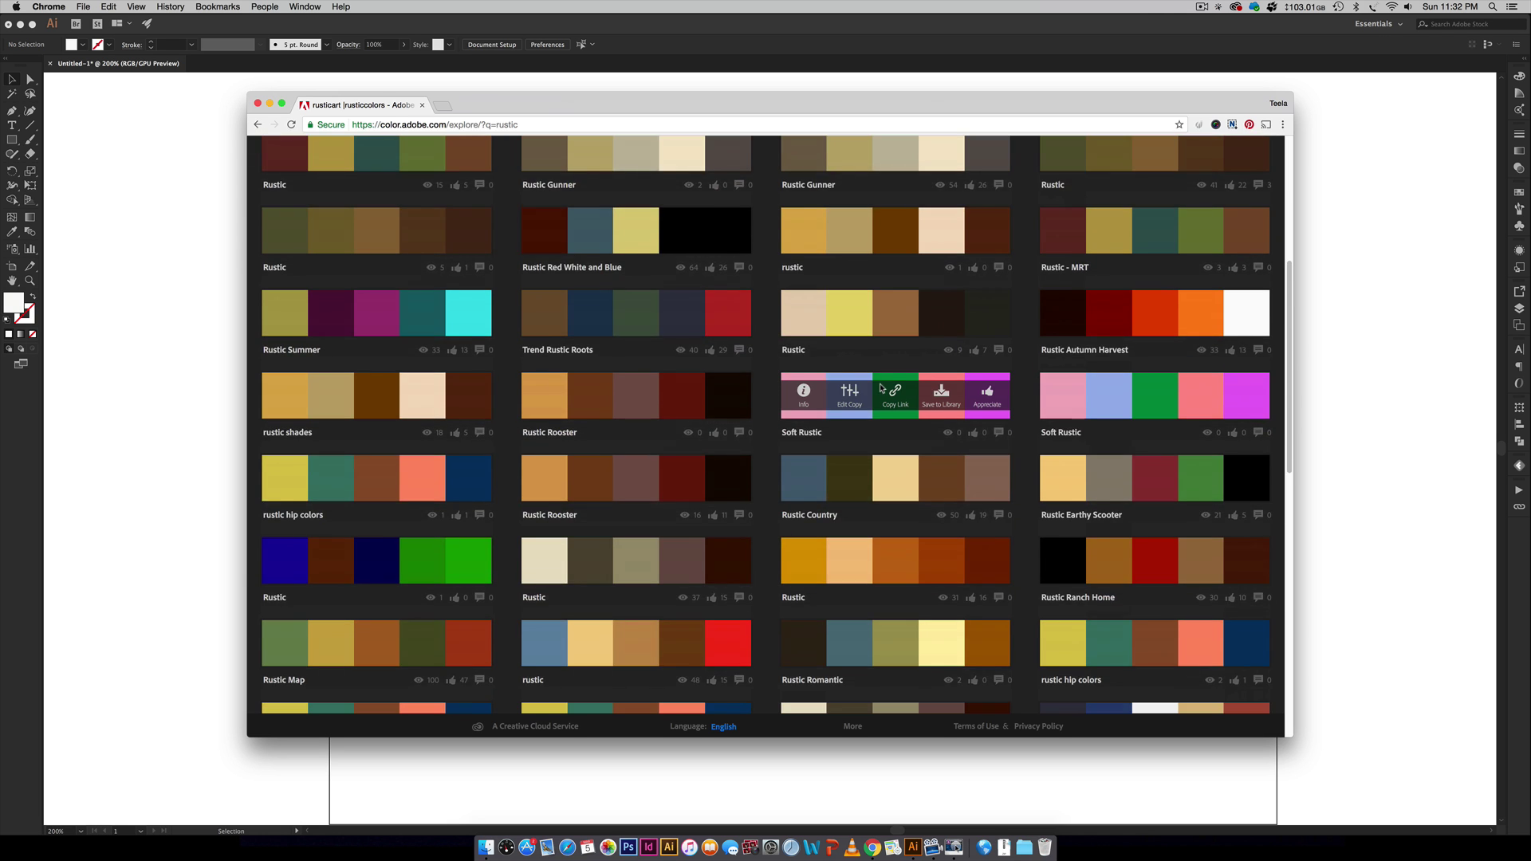
{"action": "scroll", "coordinate": [880, 388], "scroll_direction": "down", "scroll_amount": 4}
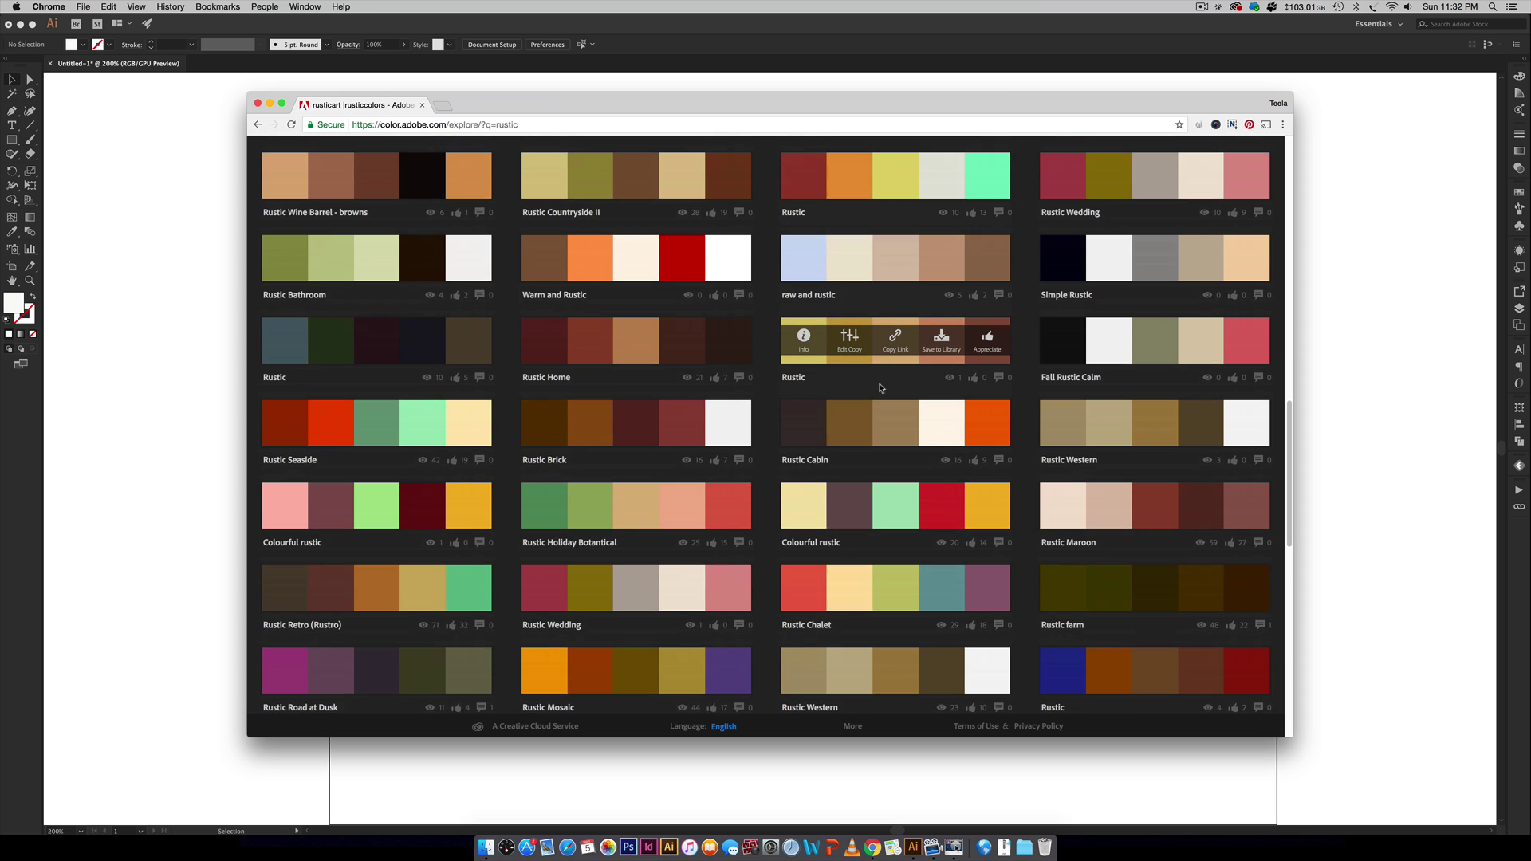
{"action": "scroll", "coordinate": [880, 388], "scroll_direction": "down", "scroll_amount": 3}
{"action": "scroll", "coordinate": [880, 388], "scroll_direction": "down", "scroll_amount": 2}
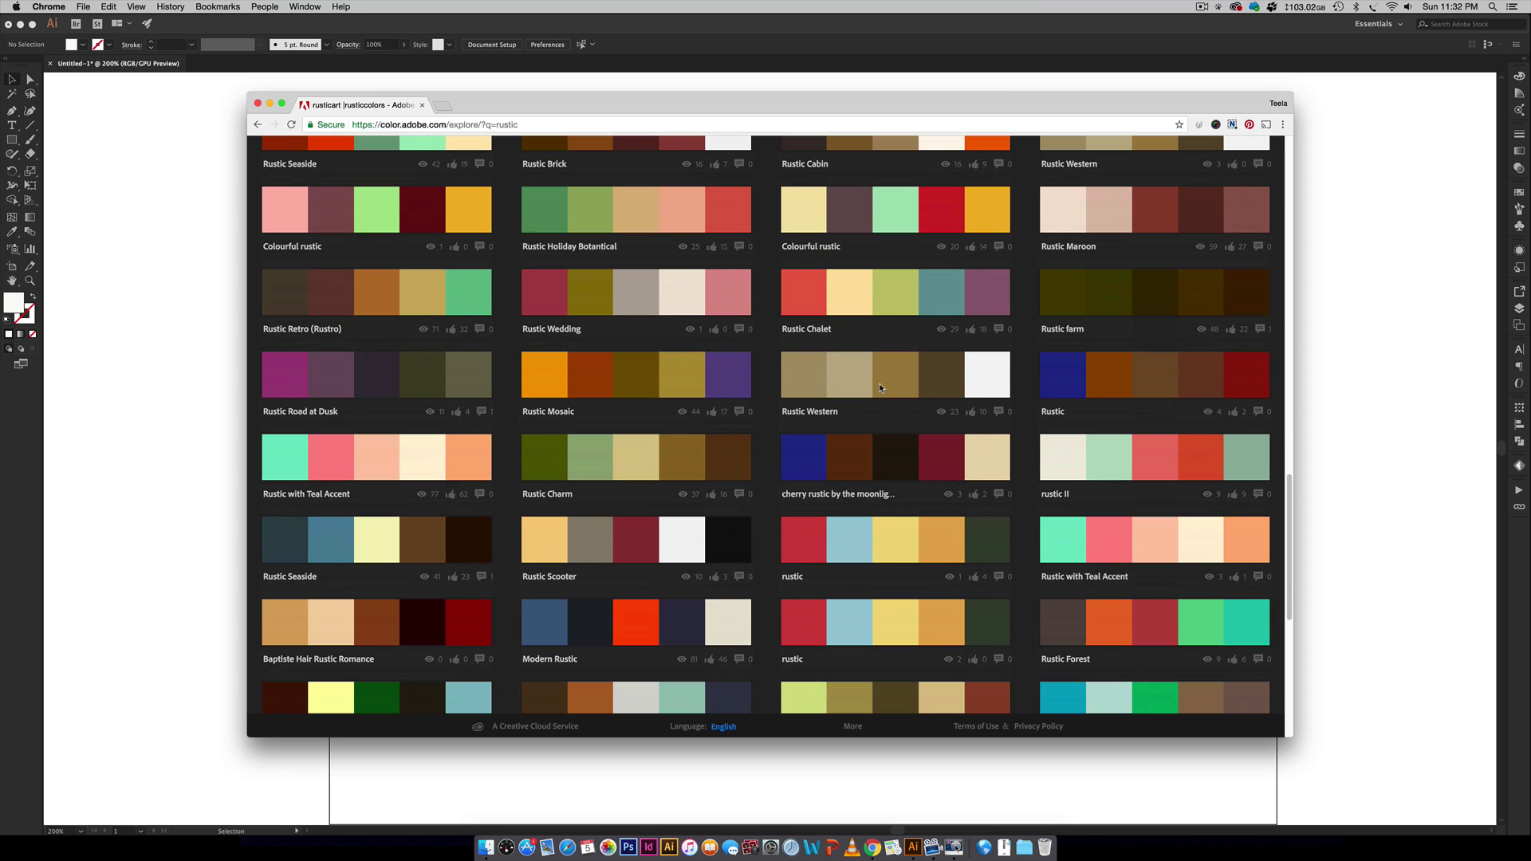
{"action": "scroll", "coordinate": [878, 388], "scroll_direction": "down", "scroll_amount": 1}
{"action": "scroll", "coordinate": [878, 388], "scroll_direction": "down", "scroll_amount": 1}
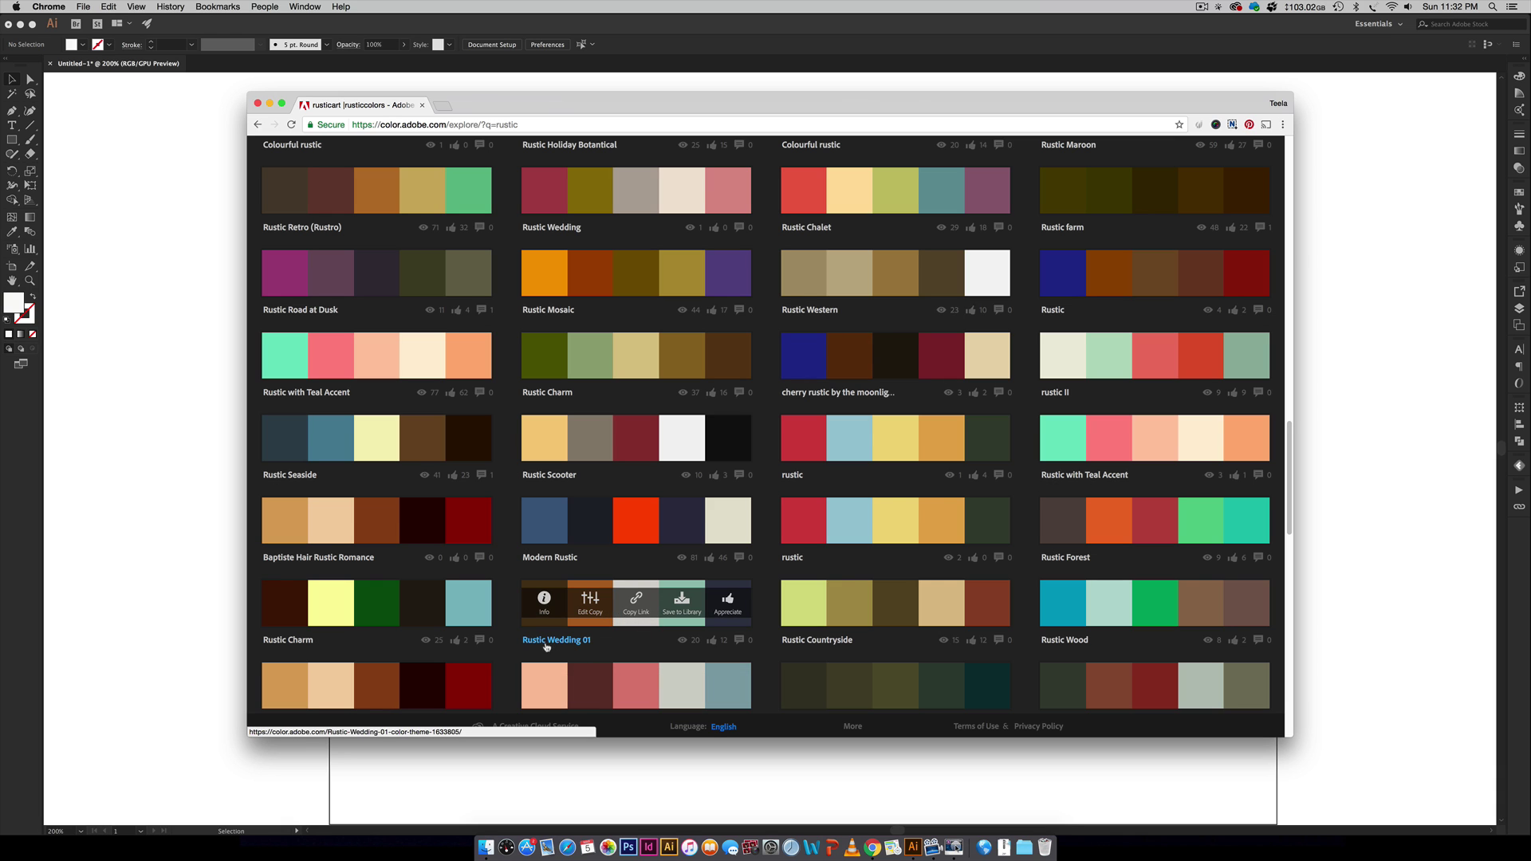
{"action": "mouse_move", "coordinate": [542, 601]}
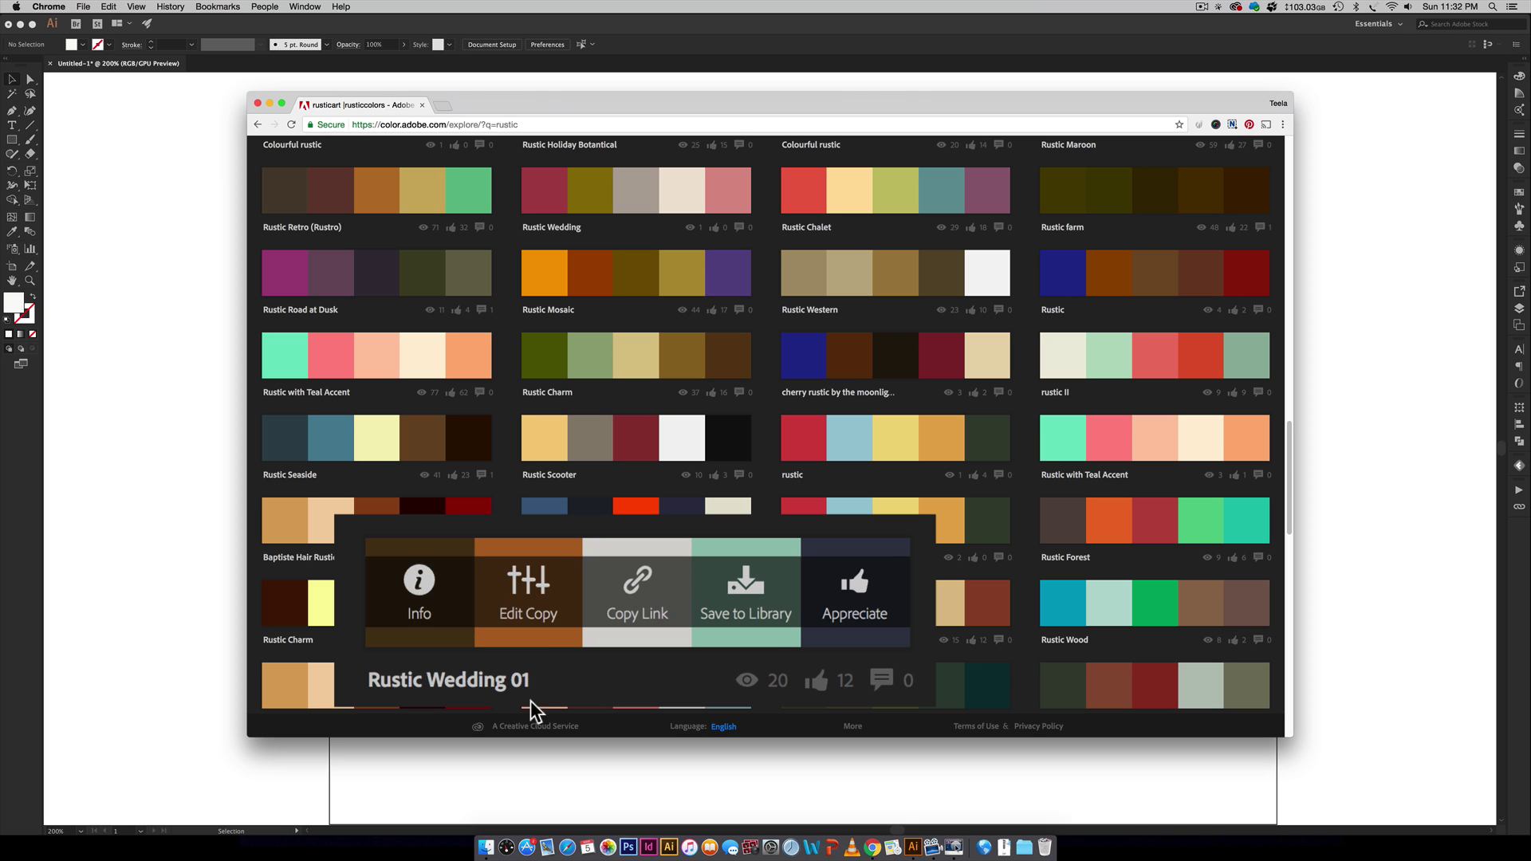
{"action": "mouse_move", "coordinate": [532, 656]}
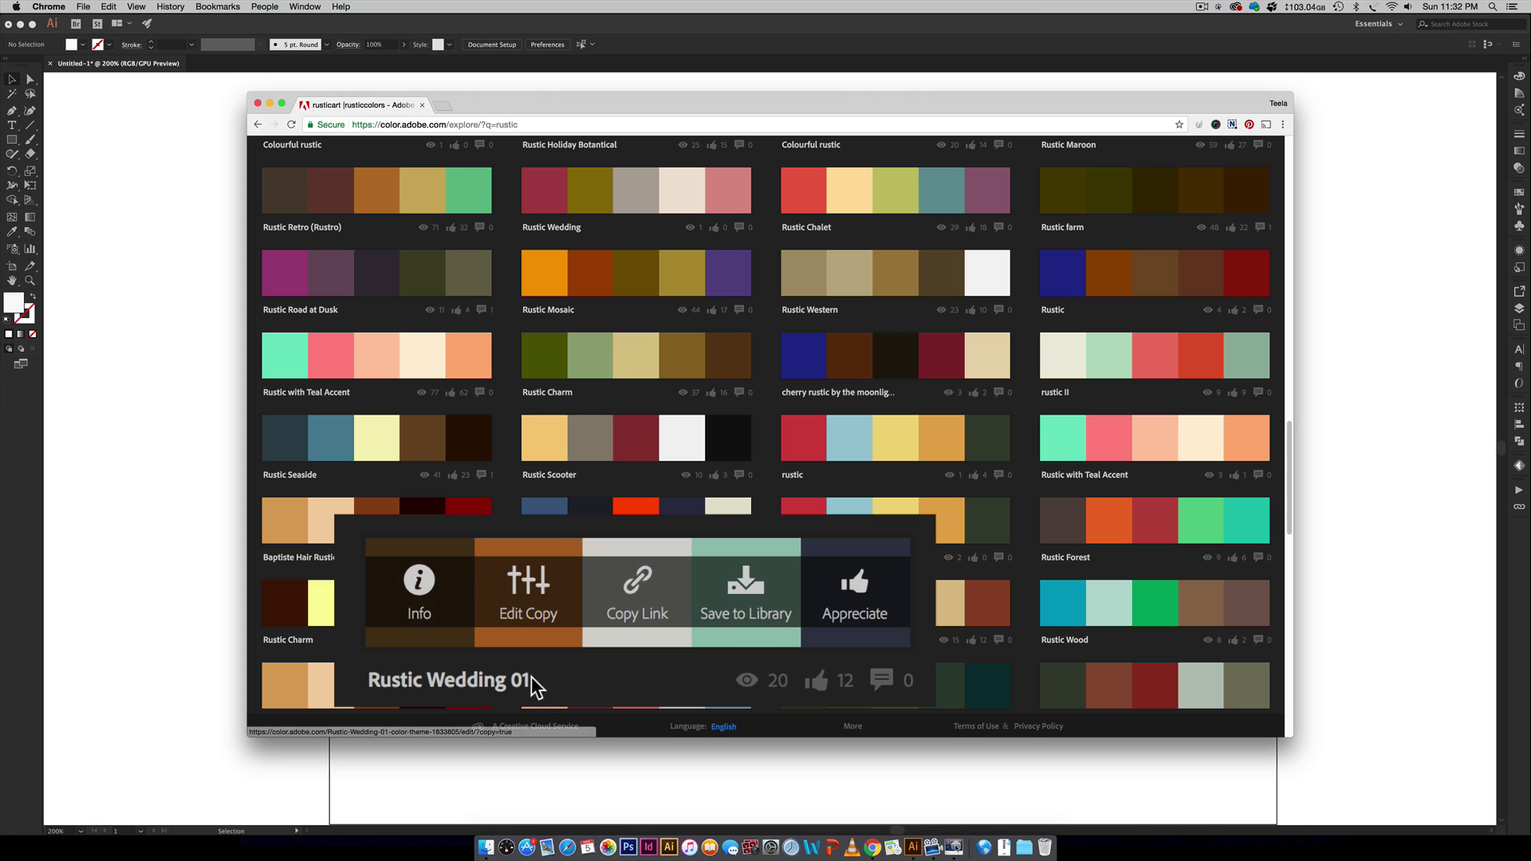
Open an editable copy of Rustic Wedding 01 and lighten its orange second colour toward salmon
{"action": "left_click", "coordinate": [516, 603]}
{"action": "scroll", "coordinate": [1211, 523], "scroll_direction": "down", "scroll_amount": 3}
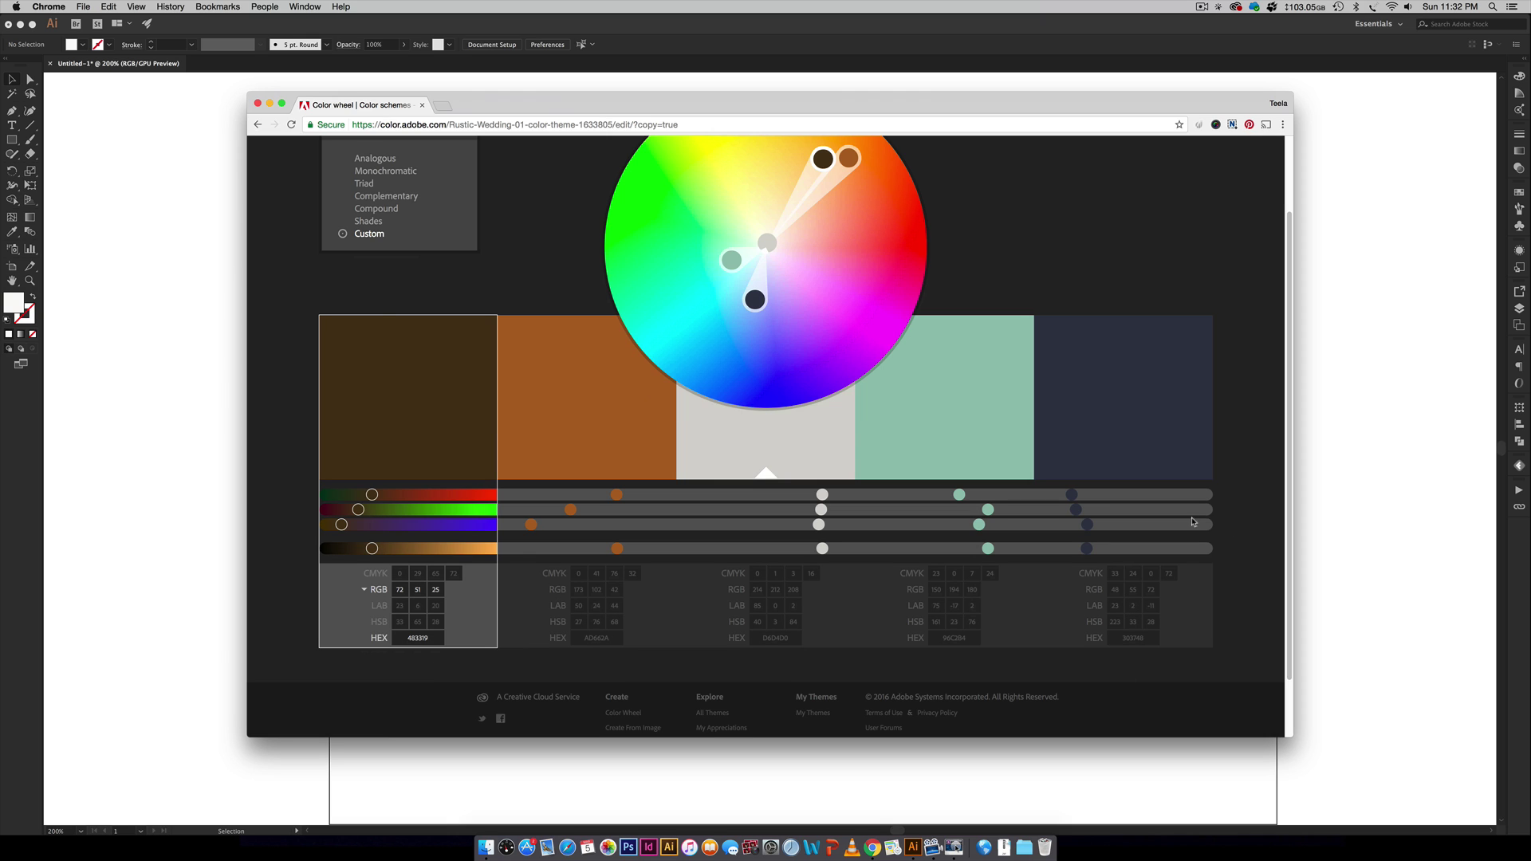
{"action": "left_click", "coordinate": [375, 573]}
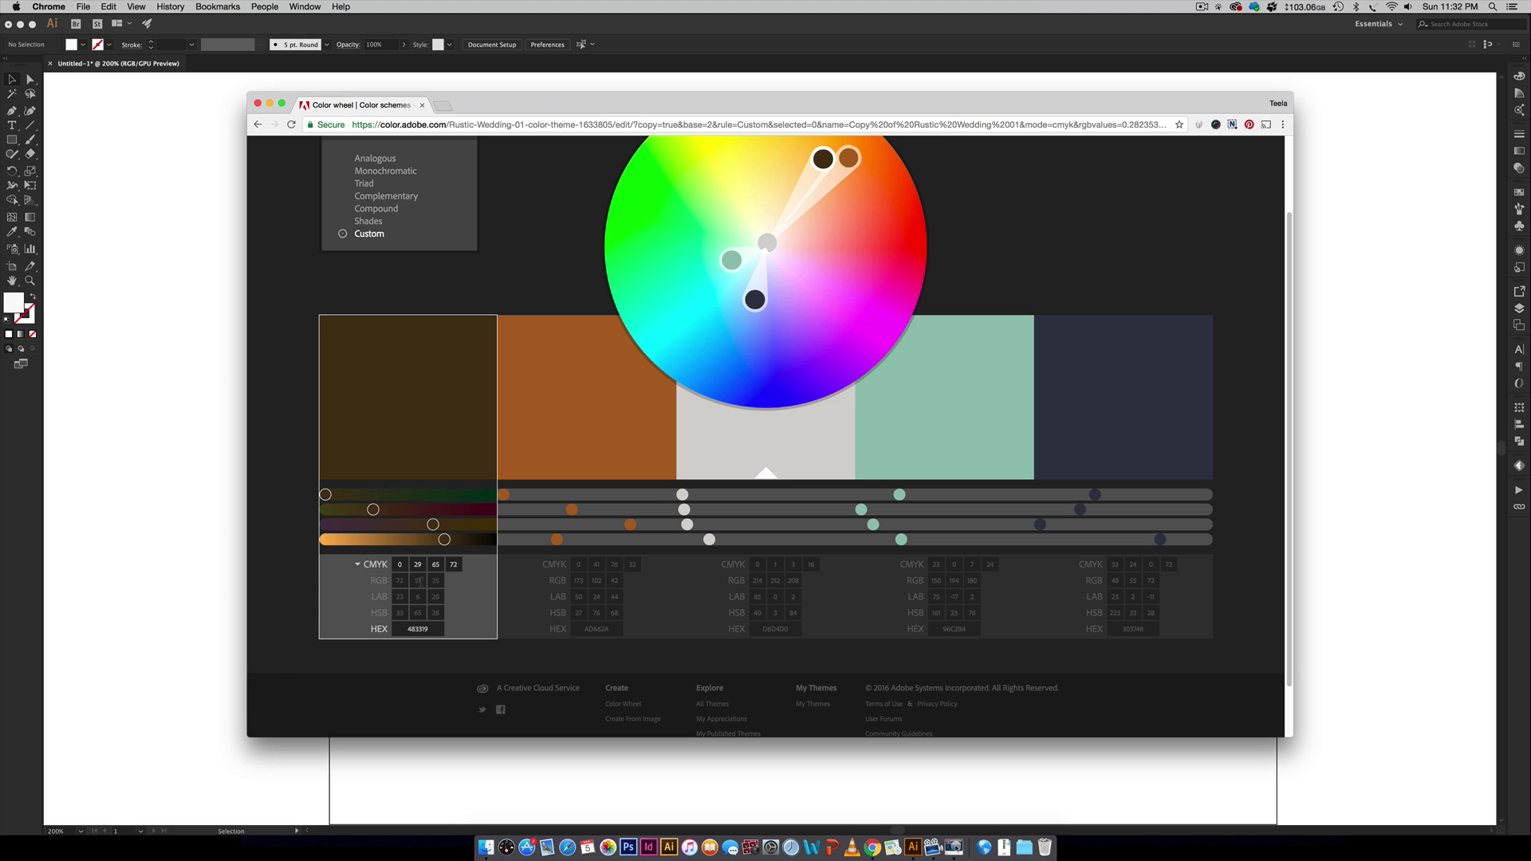
{"action": "left_click", "coordinate": [377, 580]}
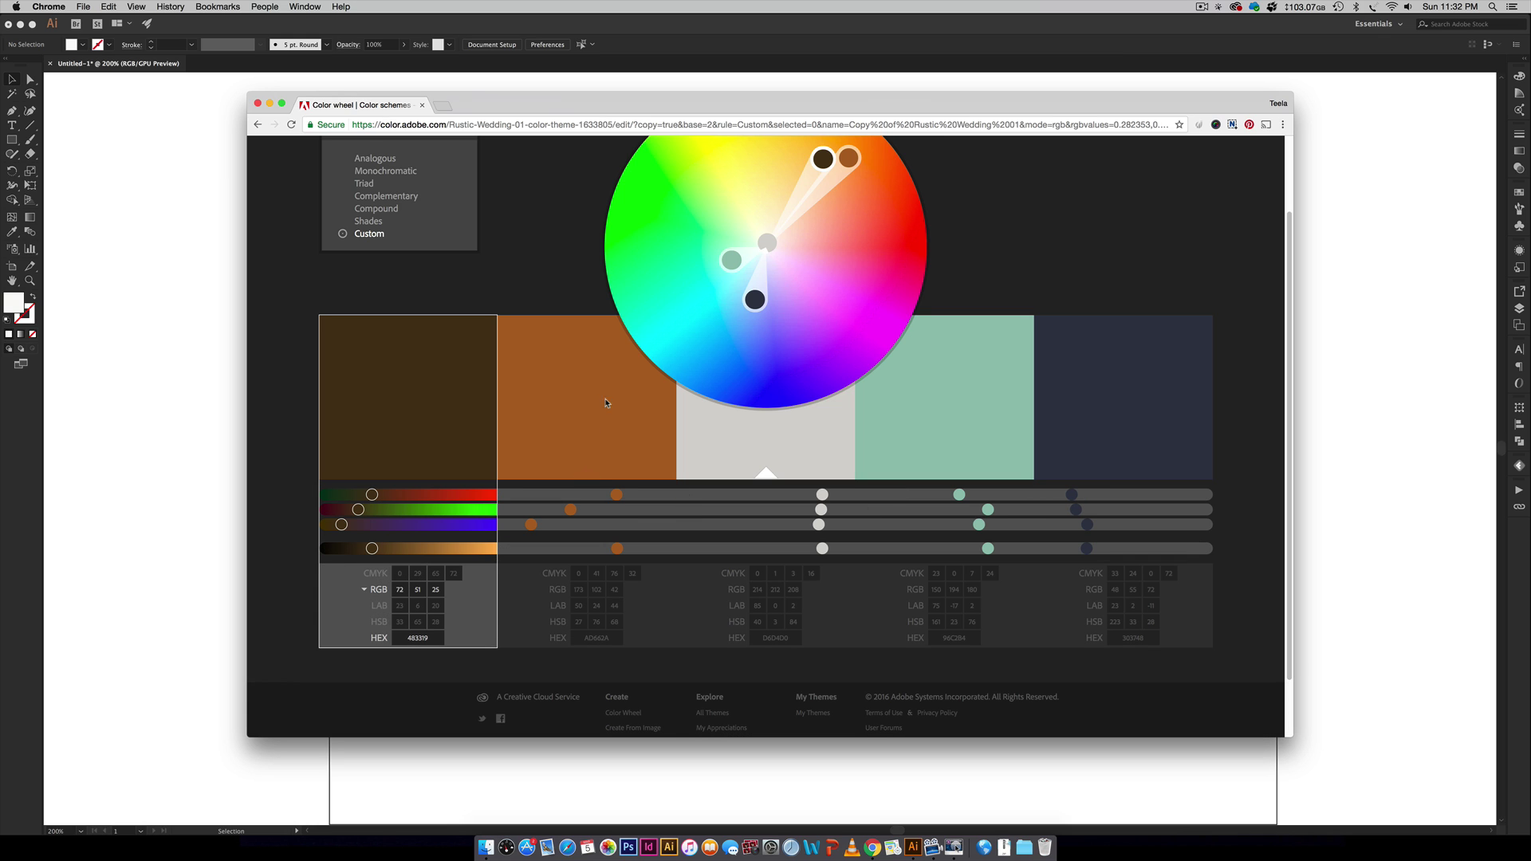
{"action": "left_click", "coordinate": [593, 435]}
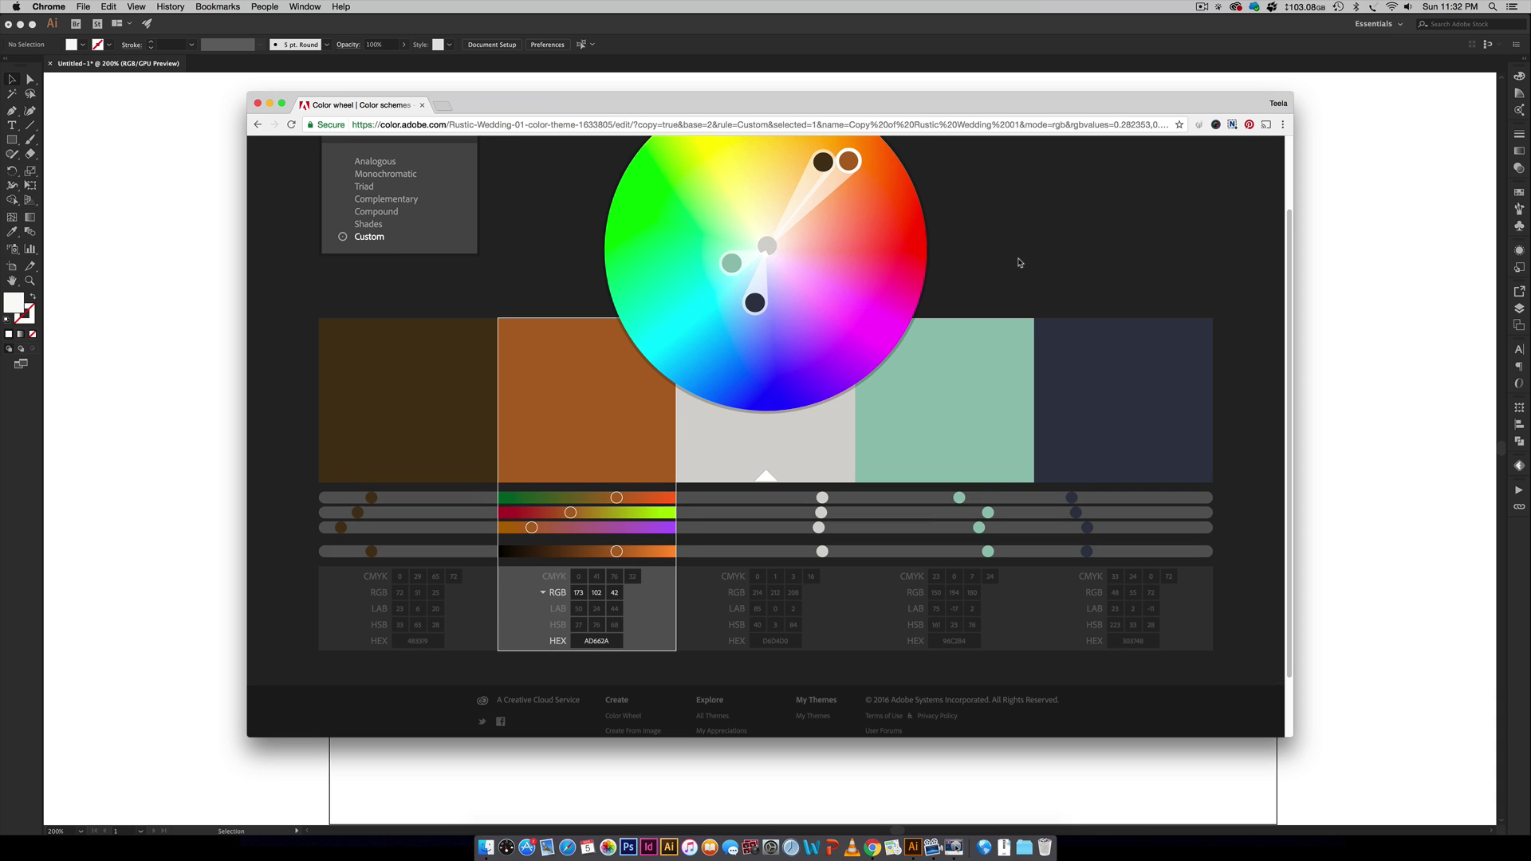
{"action": "scroll", "coordinate": [878, 253], "scroll_direction": "up", "scroll_amount": 3}
{"action": "left_click_drag", "start_coordinate": [850, 256], "coordinate": [825, 297]}
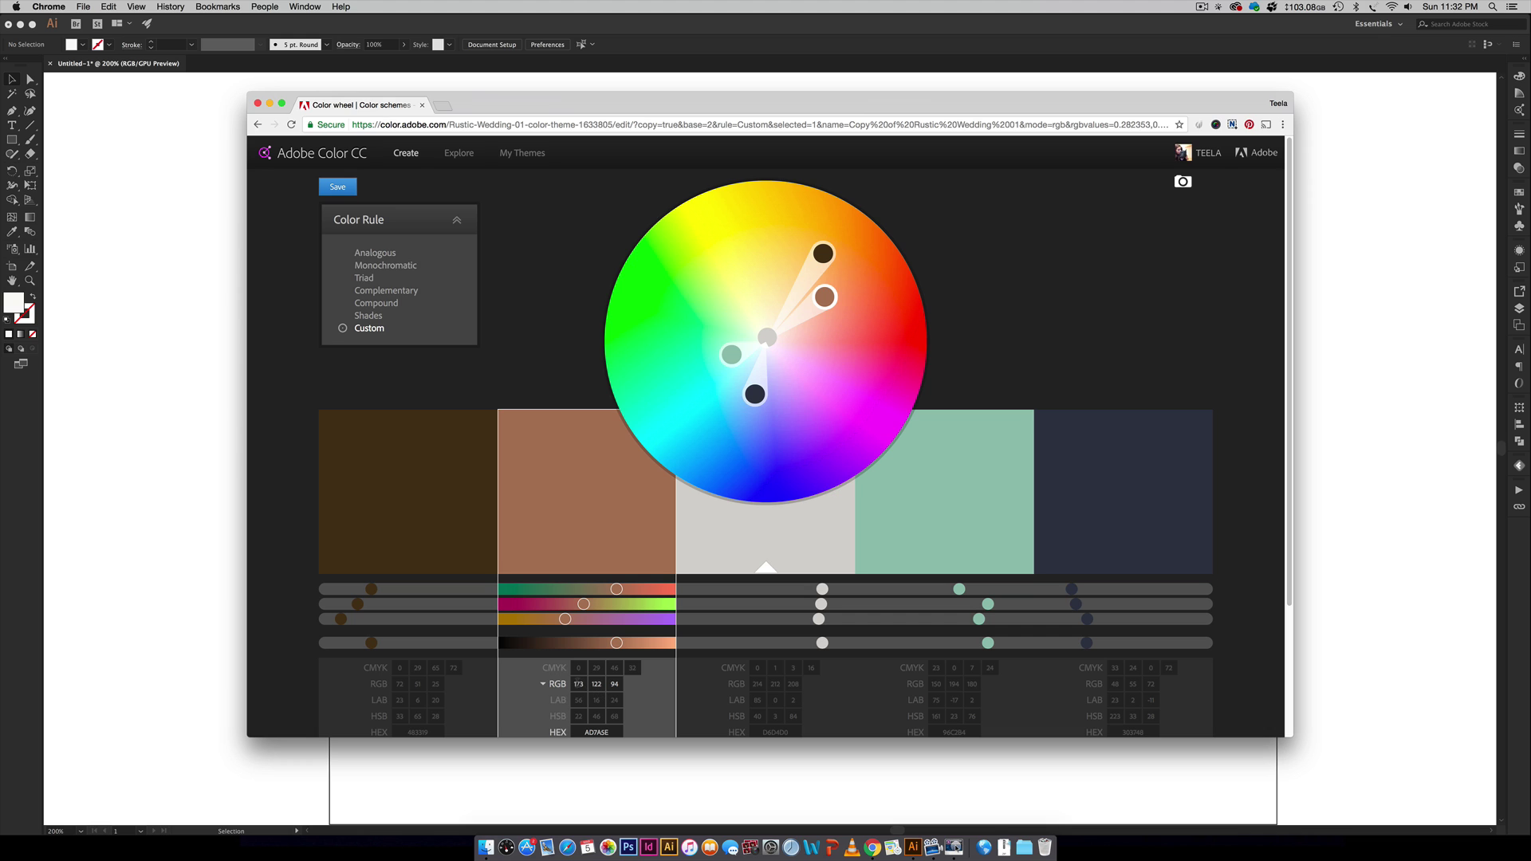
Set the brown swatch's green value to 123 and nudge it to tan AD8461 (173, 132, 97)
{"action": "left_click", "coordinate": [597, 684]}
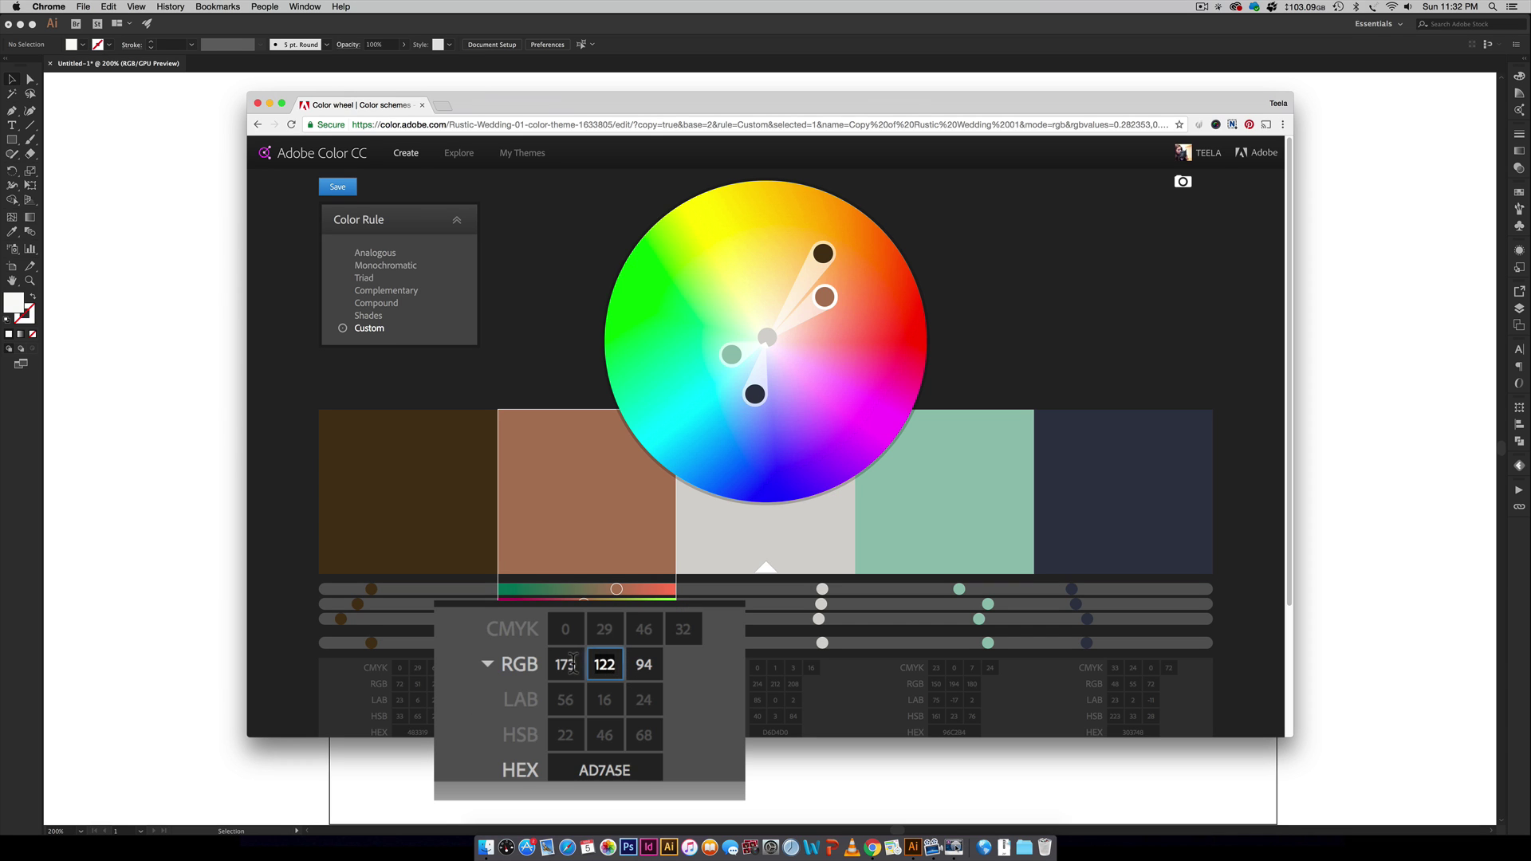
{"action": "type", "text": "123"}
{"action": "key", "text": "Tab"}
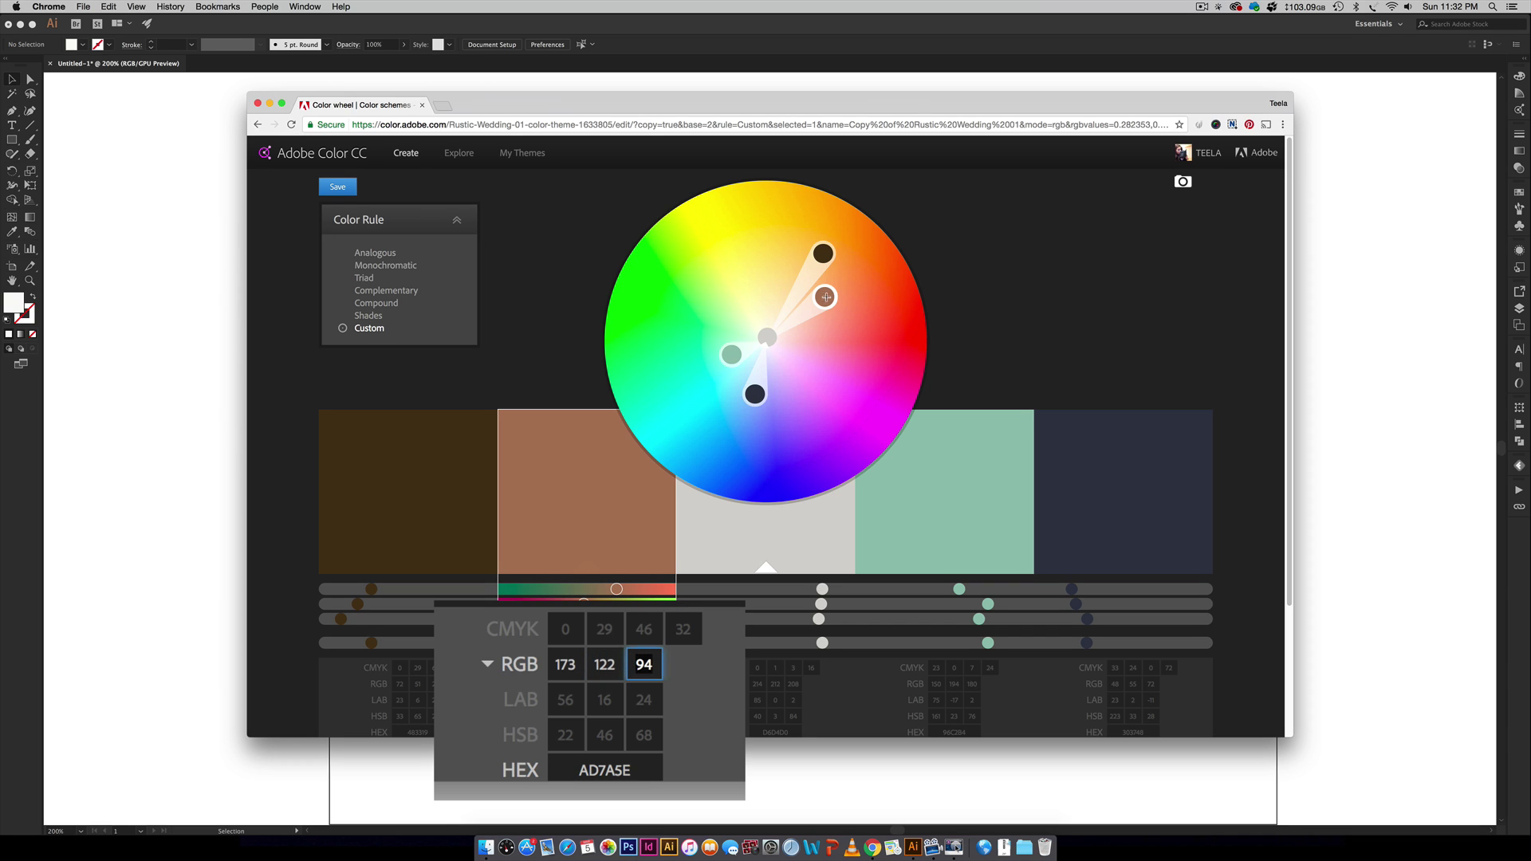
{"action": "left_click_drag", "start_coordinate": [811, 294], "coordinate": [813, 291]}
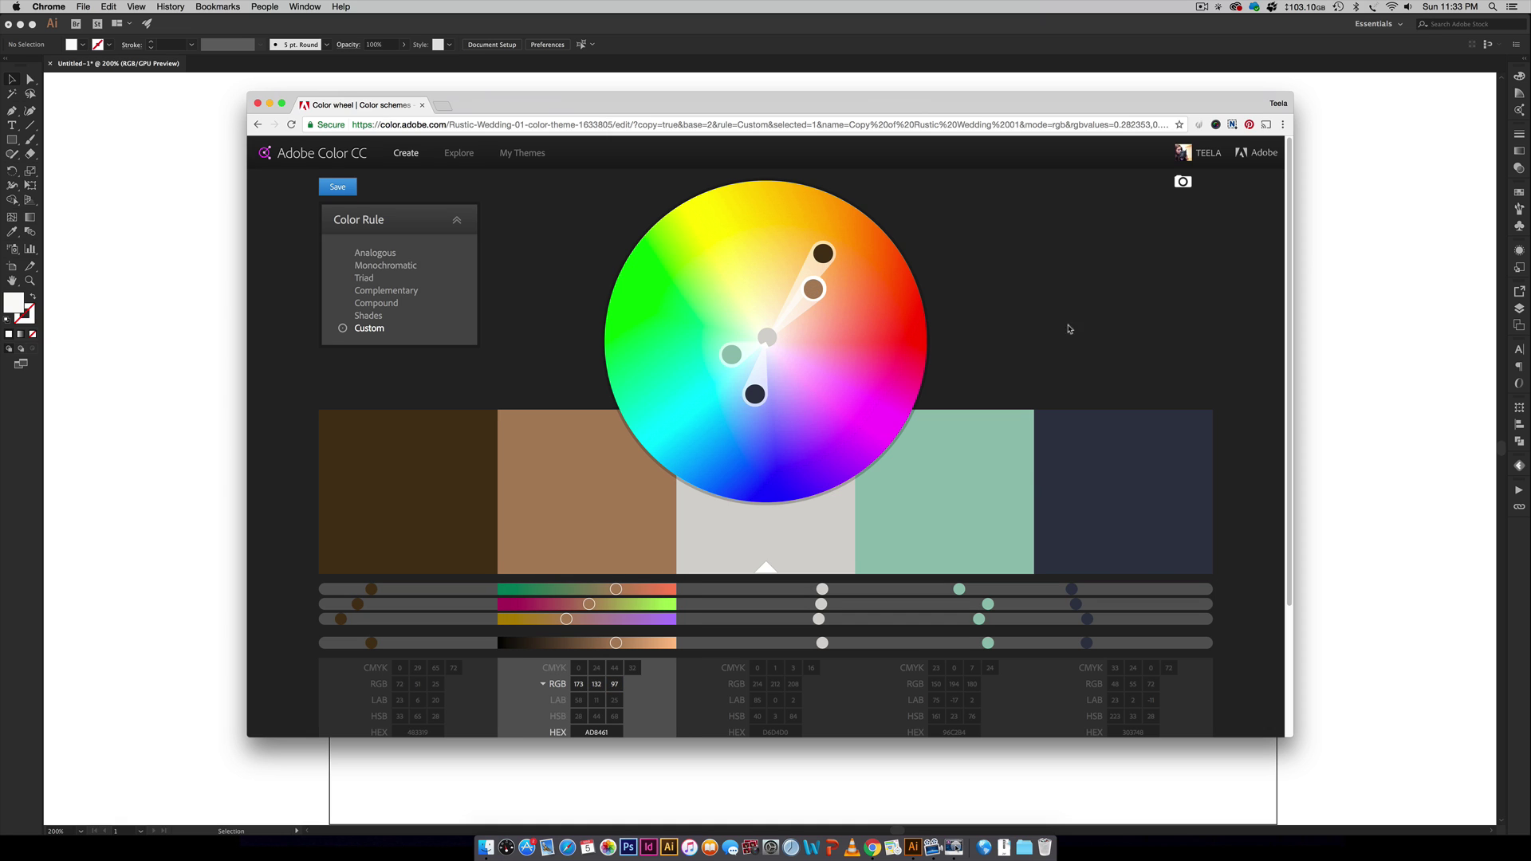
{"action": "scroll", "coordinate": [1124, 330], "scroll_direction": "down", "scroll_amount": 1}
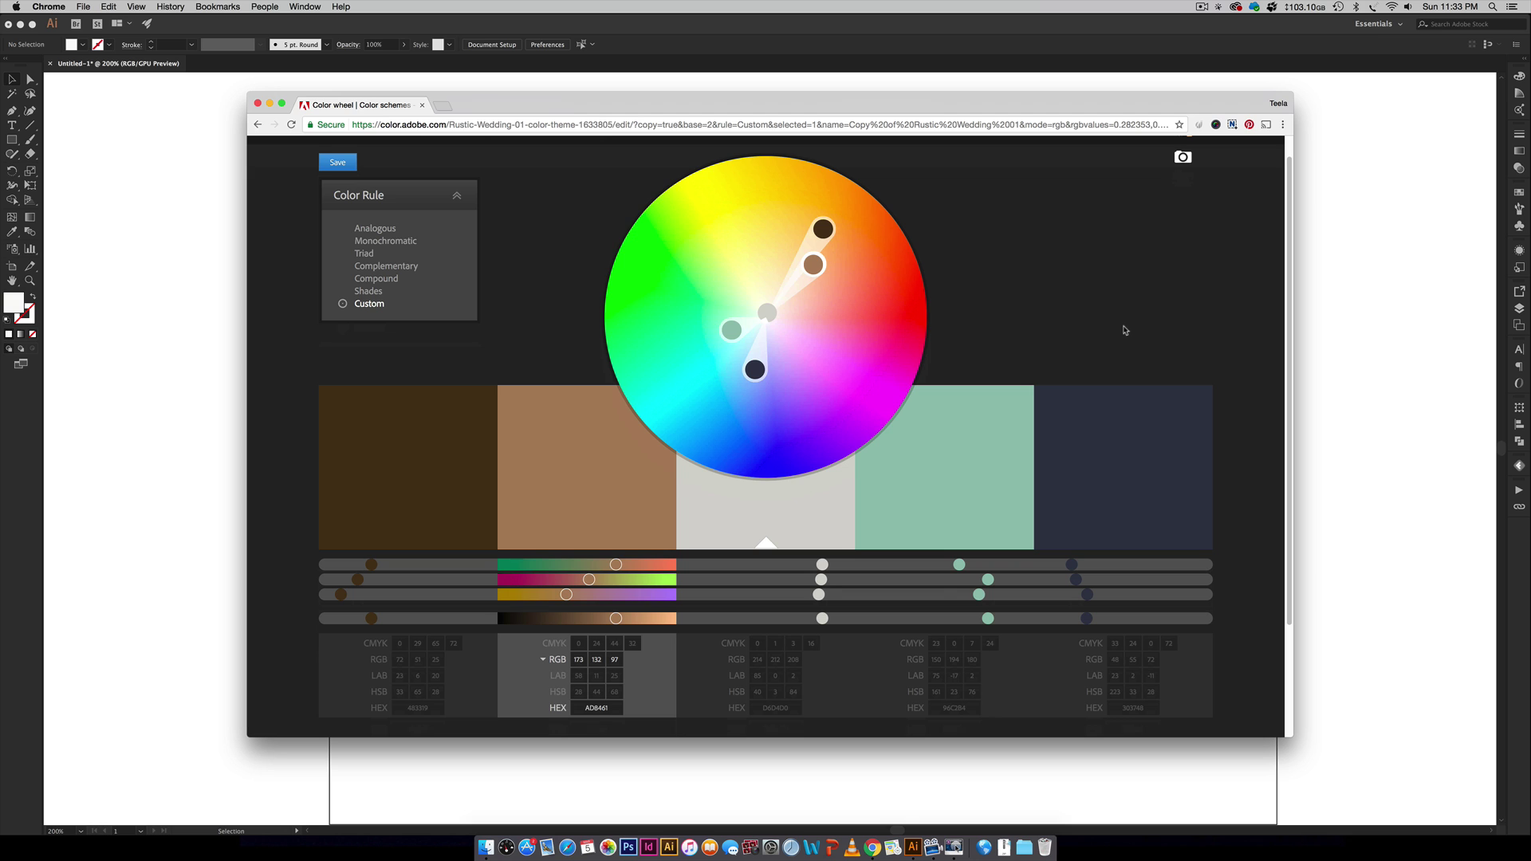
{"action": "scroll", "coordinate": [1124, 330], "scroll_direction": "up", "scroll_amount": 1}
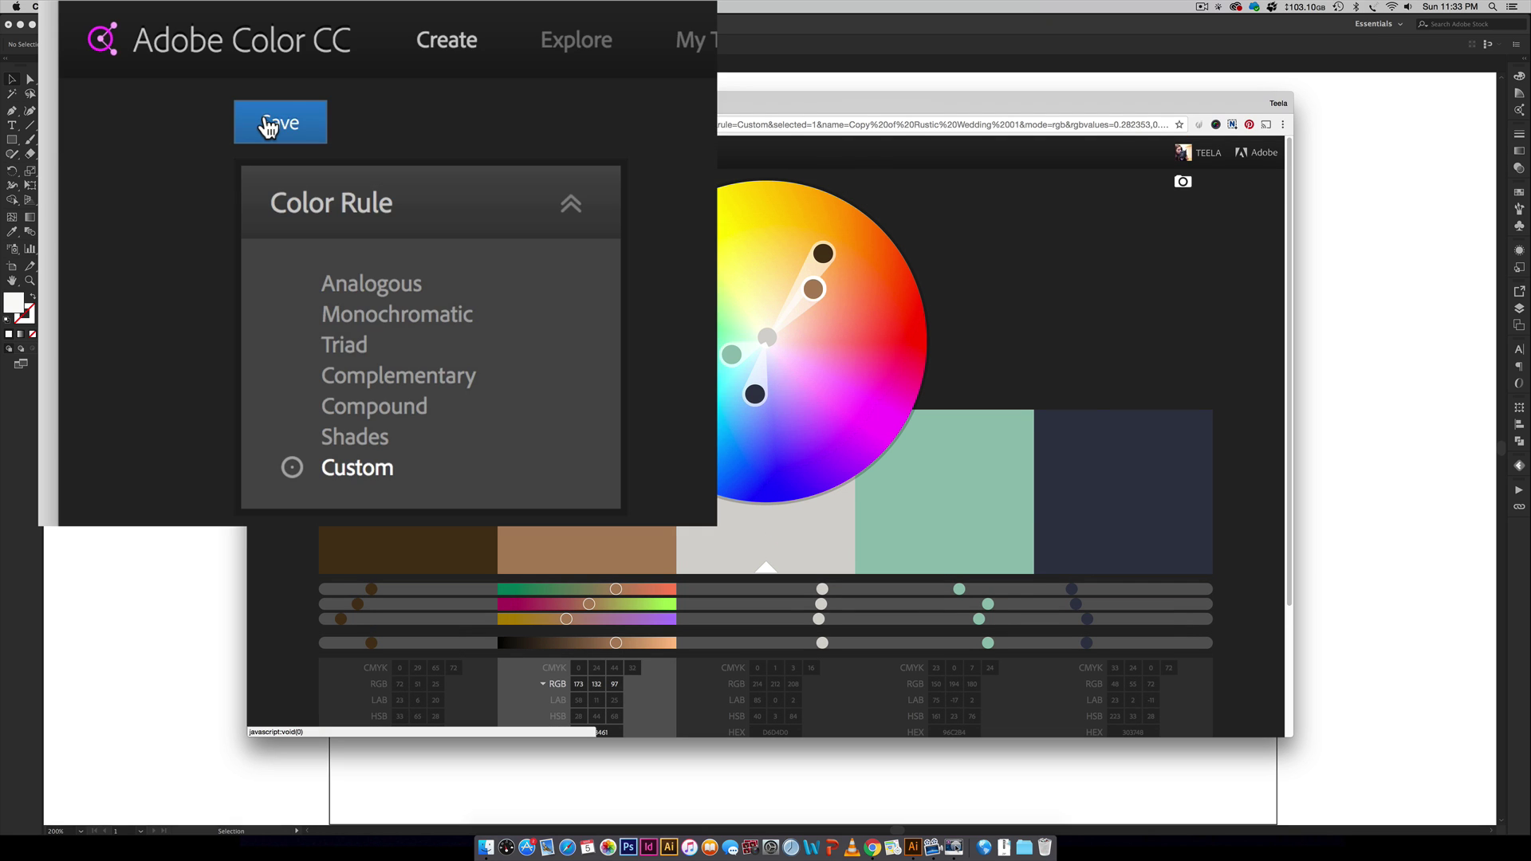
Save the edited theme to My Library as 'Rustic' with Publish to Explore unchecked
{"action": "left_click", "coordinate": [333, 187]}
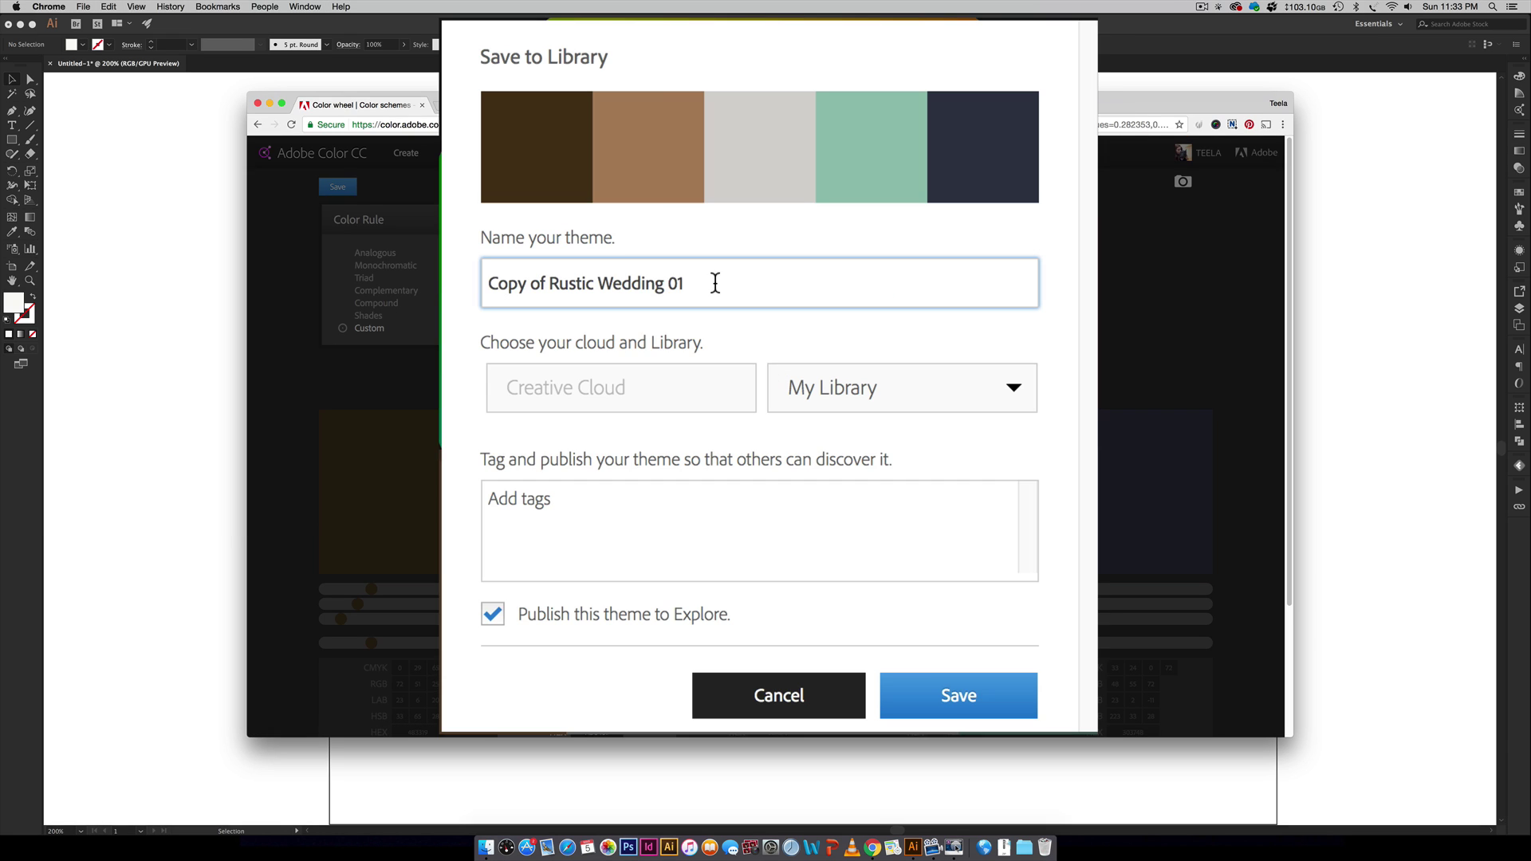
{"action": "left_click_drag", "start_coordinate": [715, 283], "coordinate": [443, 283]}
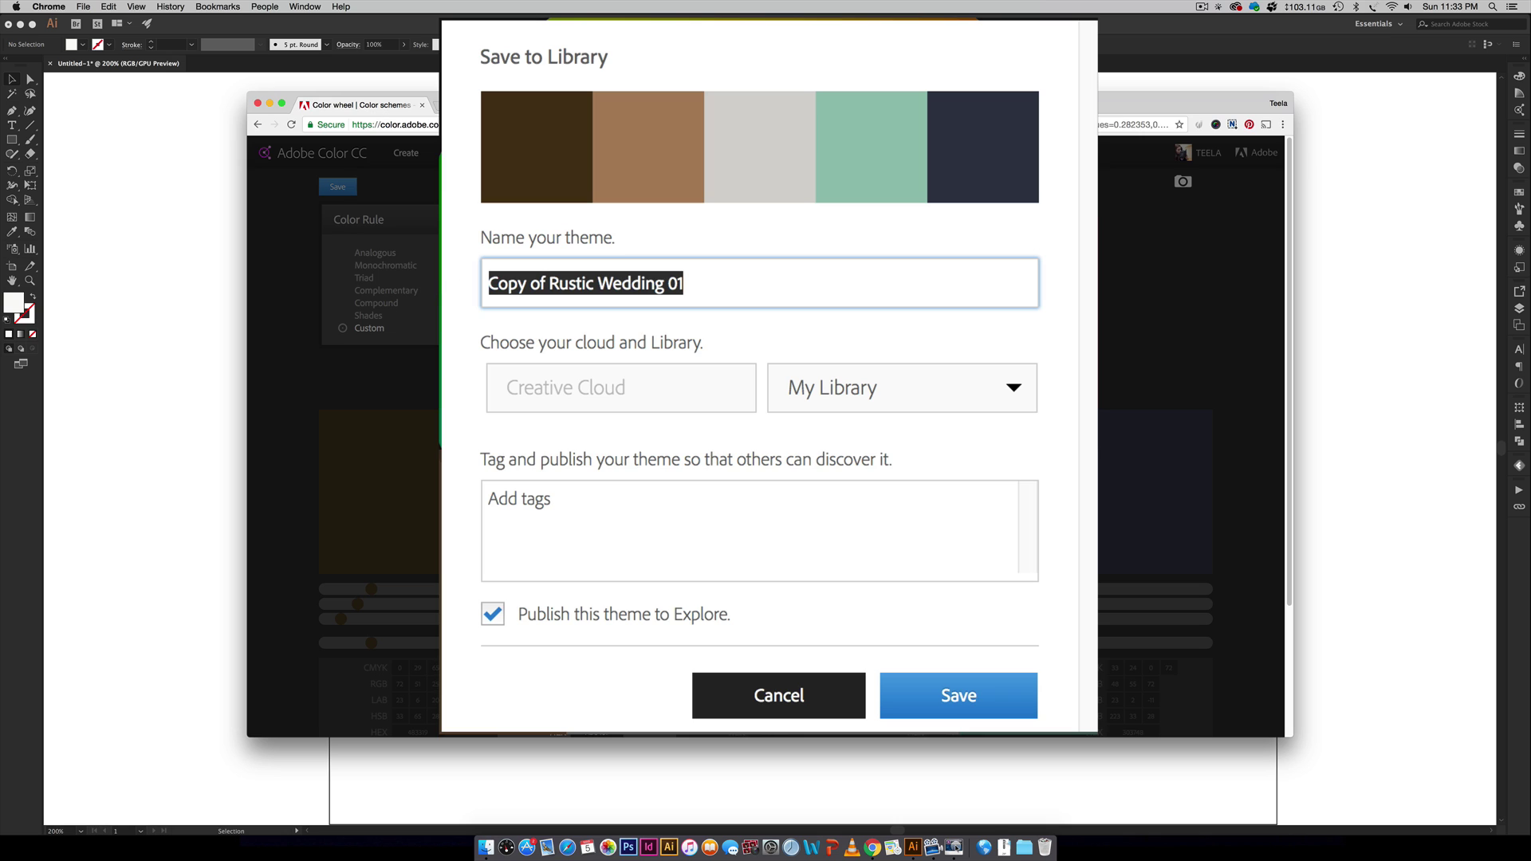
{"action": "type", "text": "Rustic"}
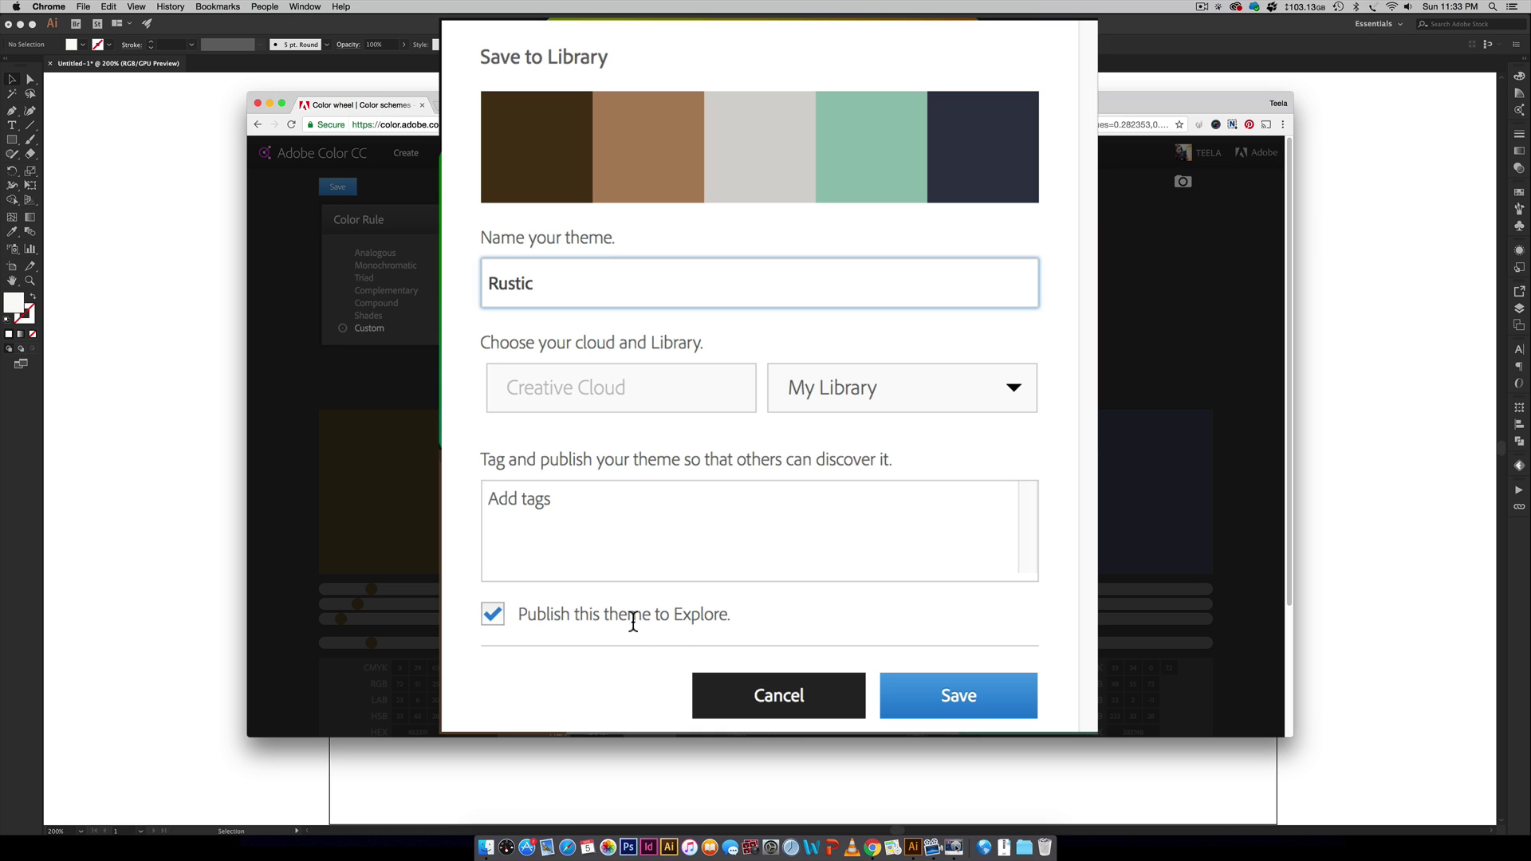
{"action": "left_click", "coordinate": [486, 616]}
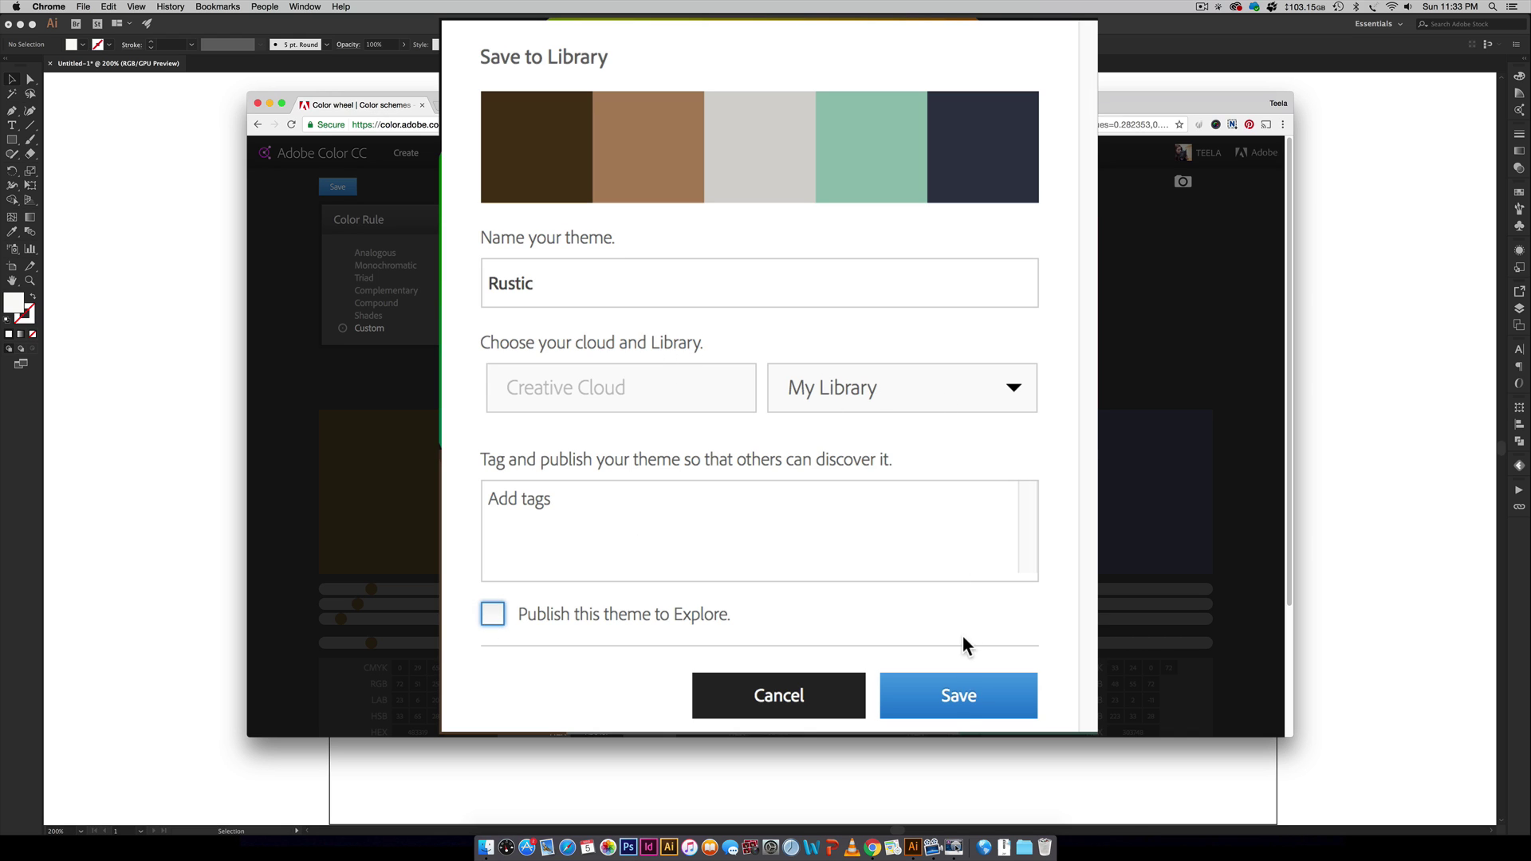
{"action": "left_click", "coordinate": [964, 704]}
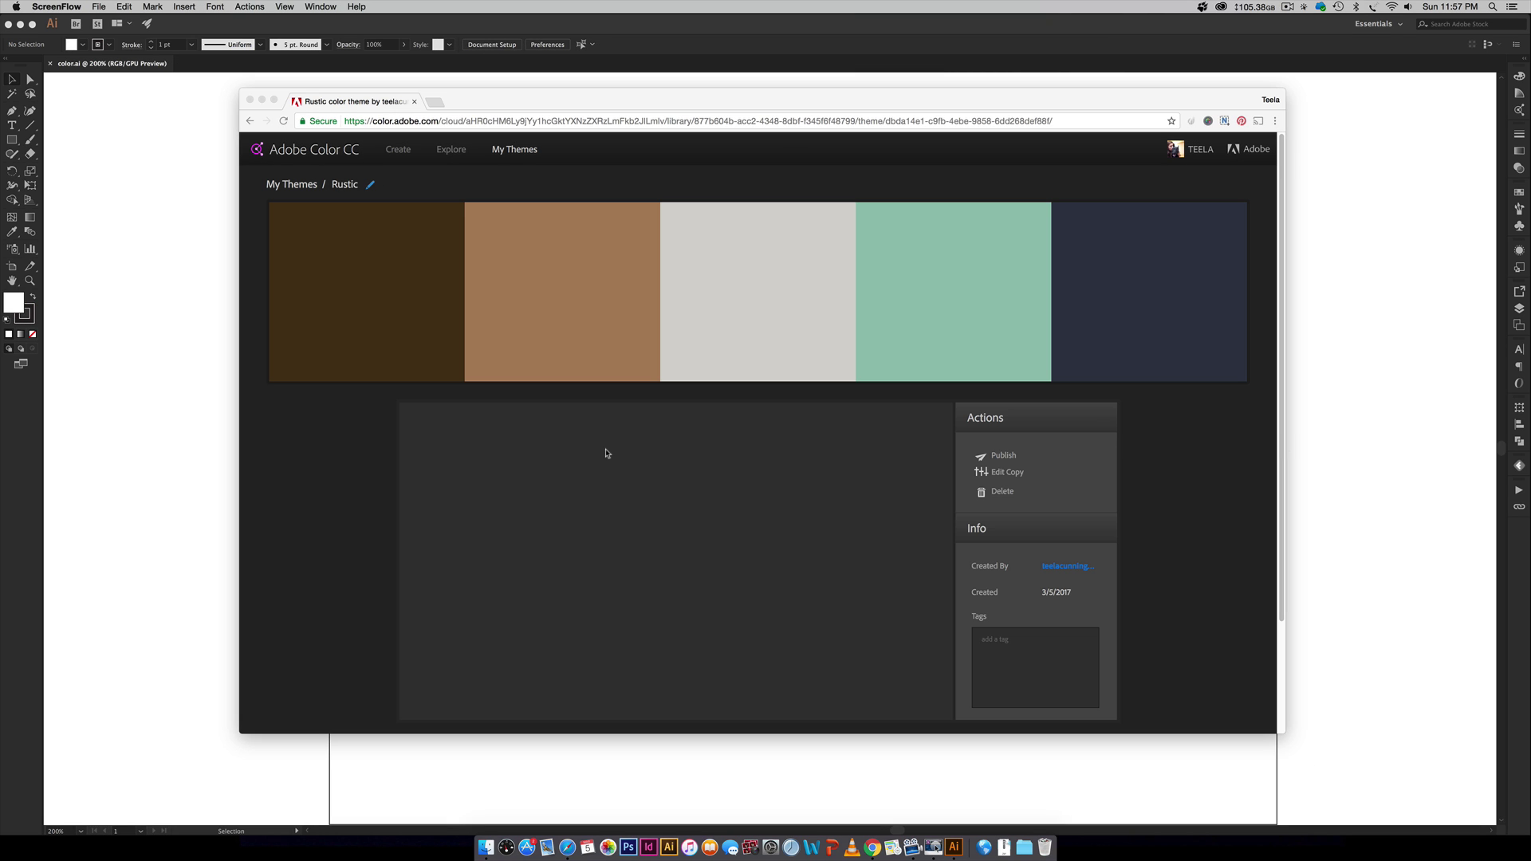
Switch to Illustrator and show the Libraries panel from the Window menu
{"action": "left_click", "coordinate": [198, 359]}
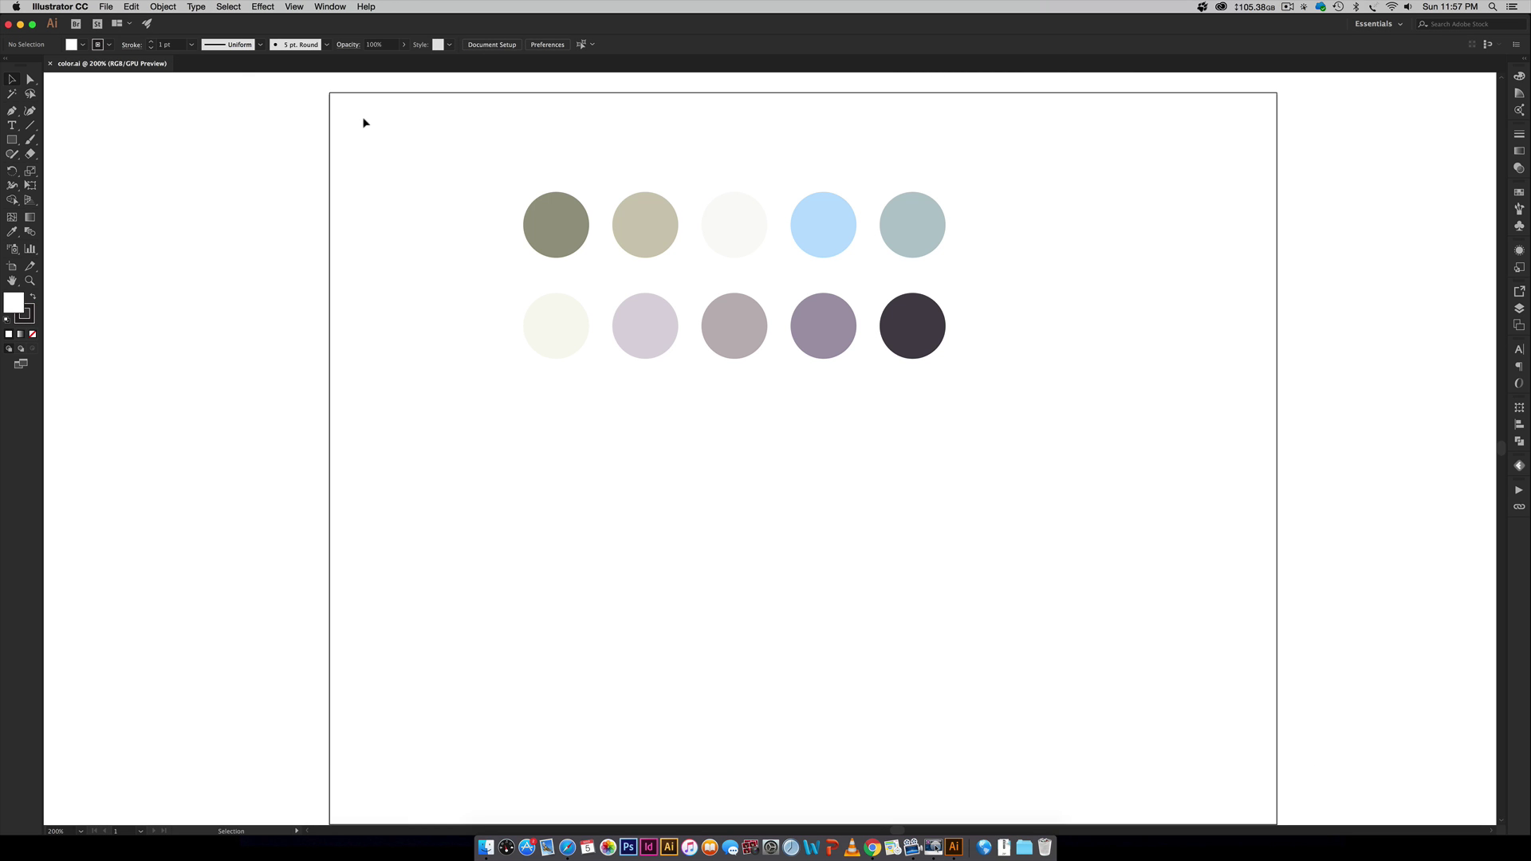
{"action": "left_click", "coordinate": [329, 7]}
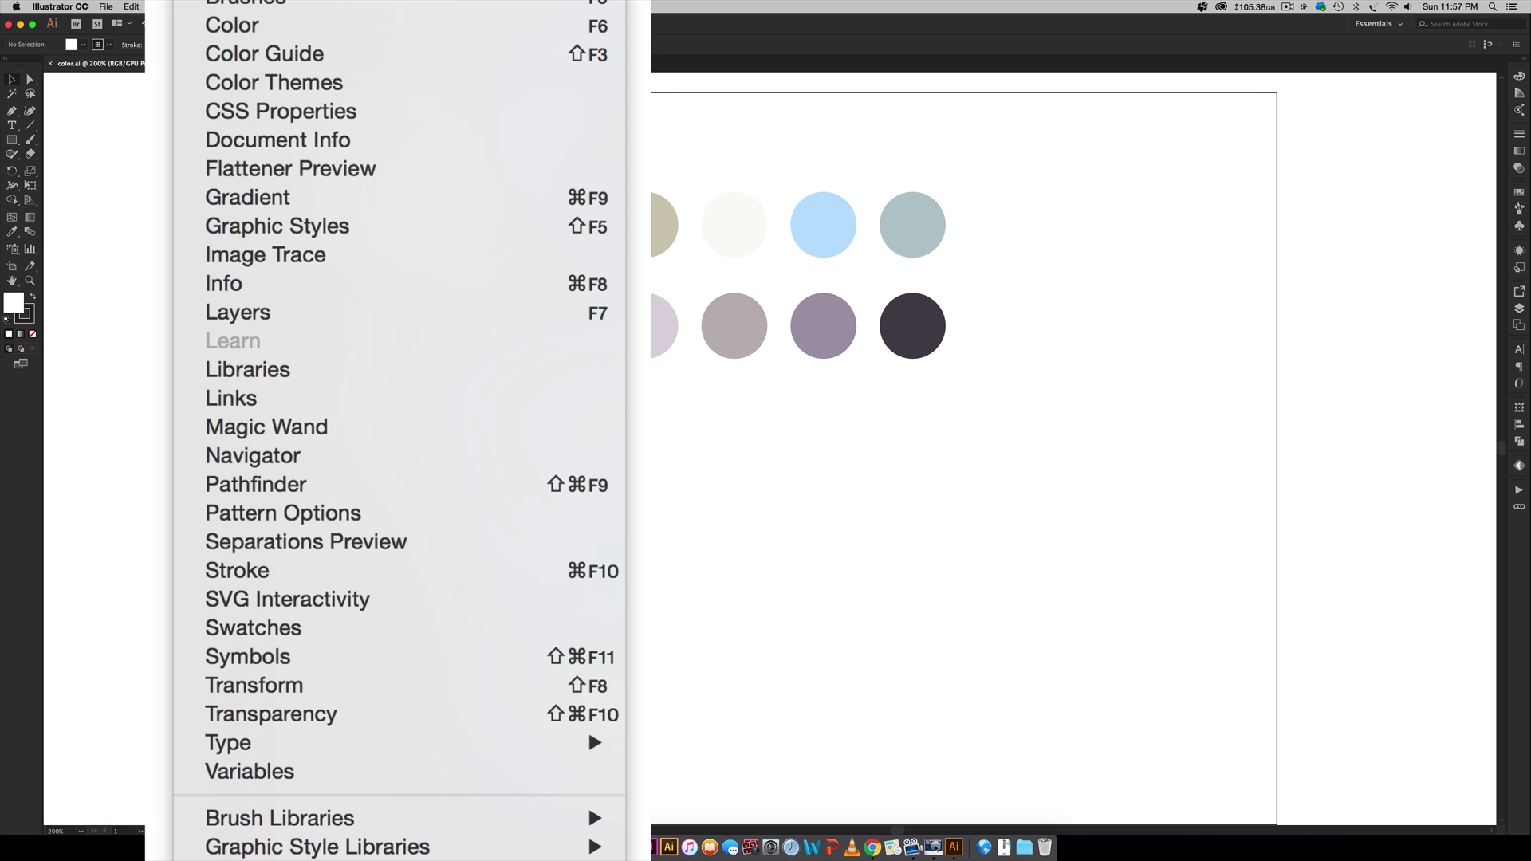
{"action": "left_click", "coordinate": [293, 369]}
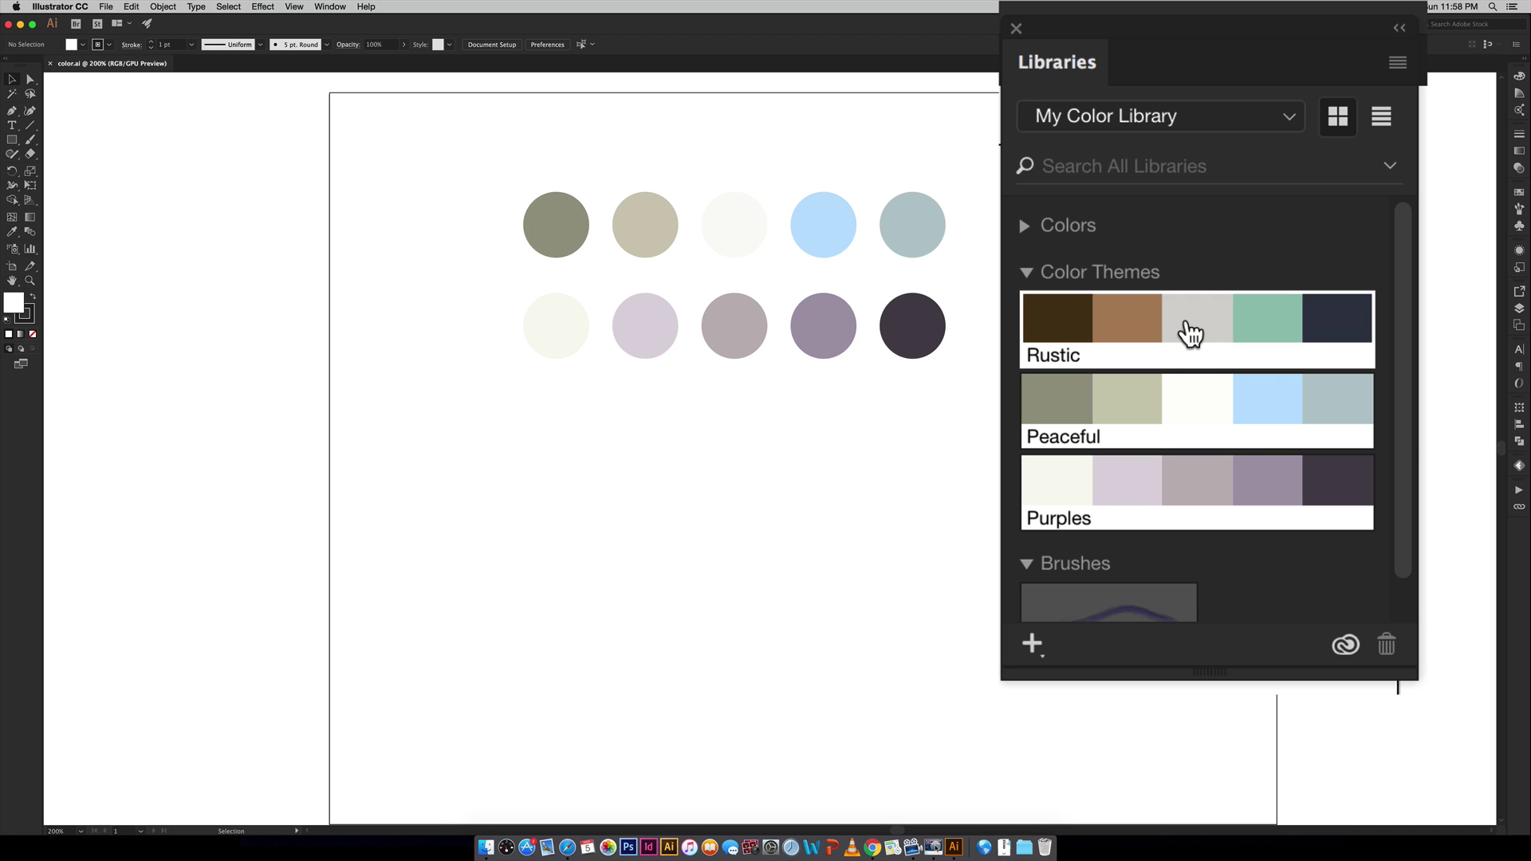
Add the Rustic library theme to swatches, then show the Swatches panel to check the group
{"action": "right_click", "coordinate": [1185, 325]}
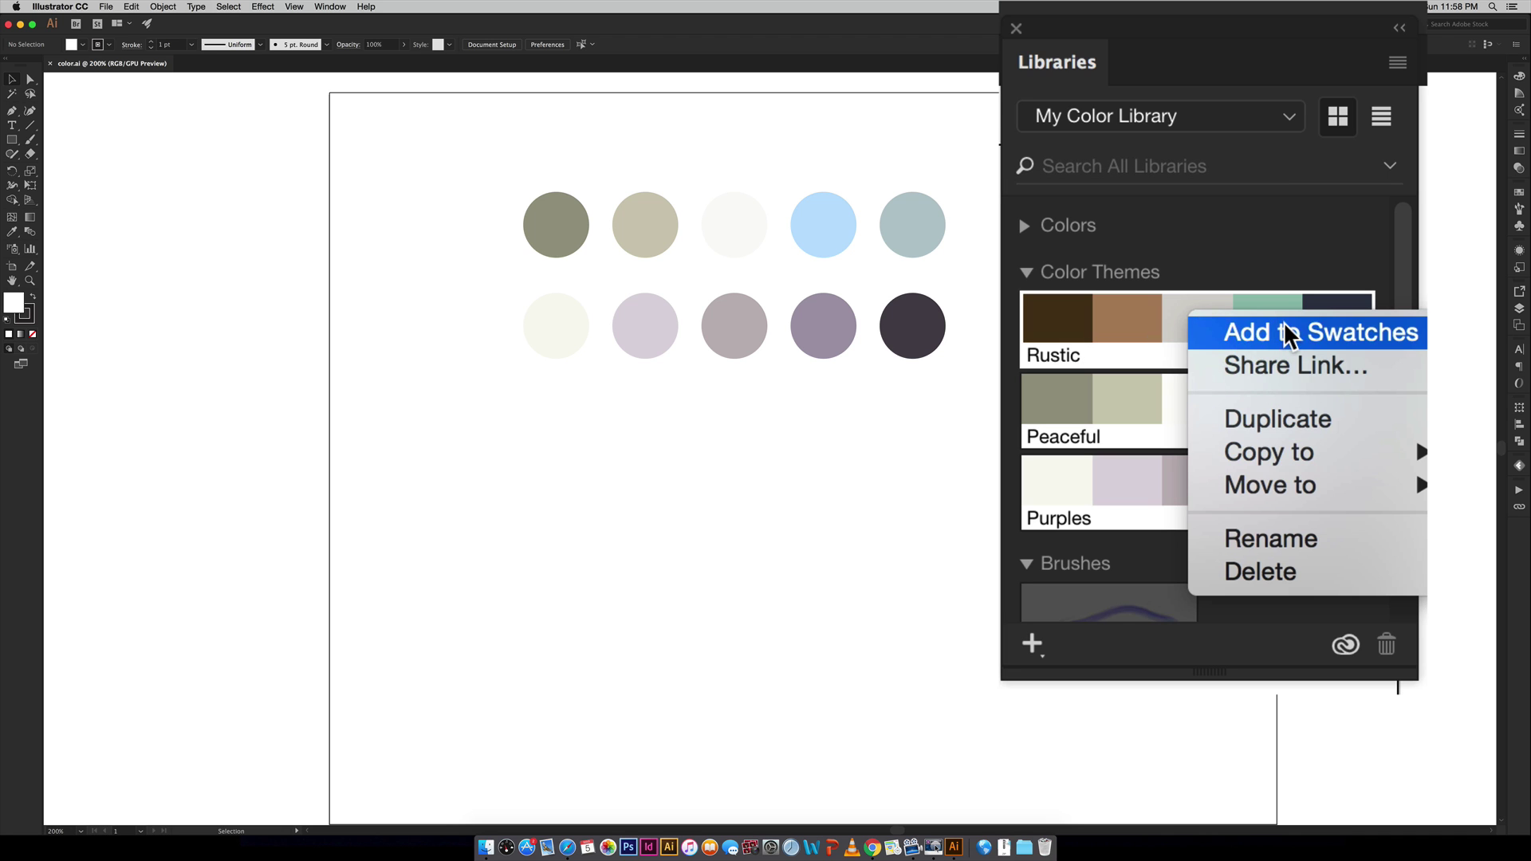
{"action": "left_click", "coordinate": [1243, 154]}
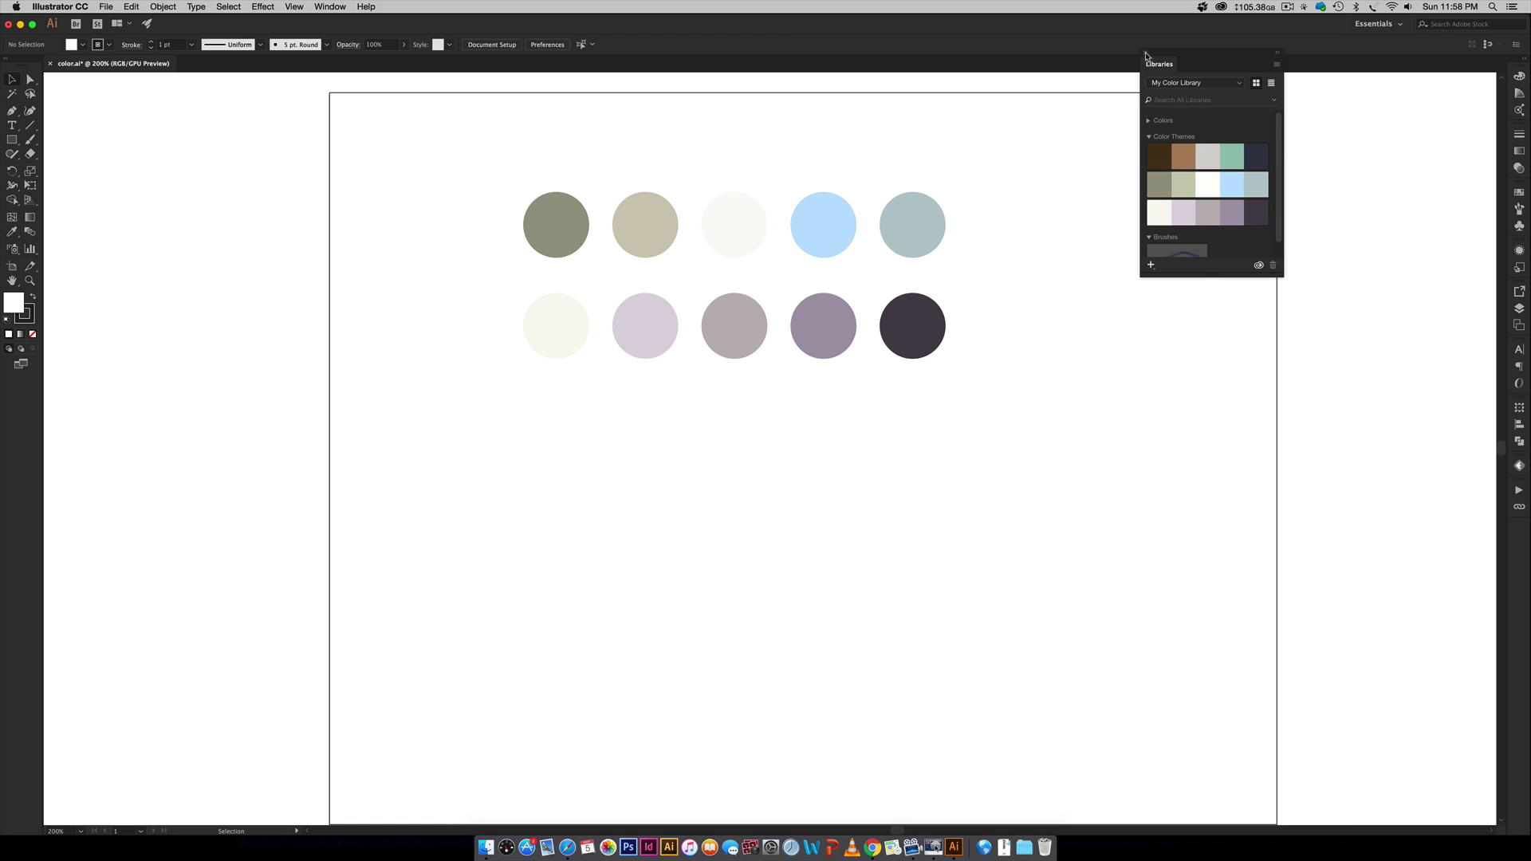
{"action": "left_click", "coordinate": [1518, 193]}
{"action": "left_click", "coordinate": [1518, 194]}
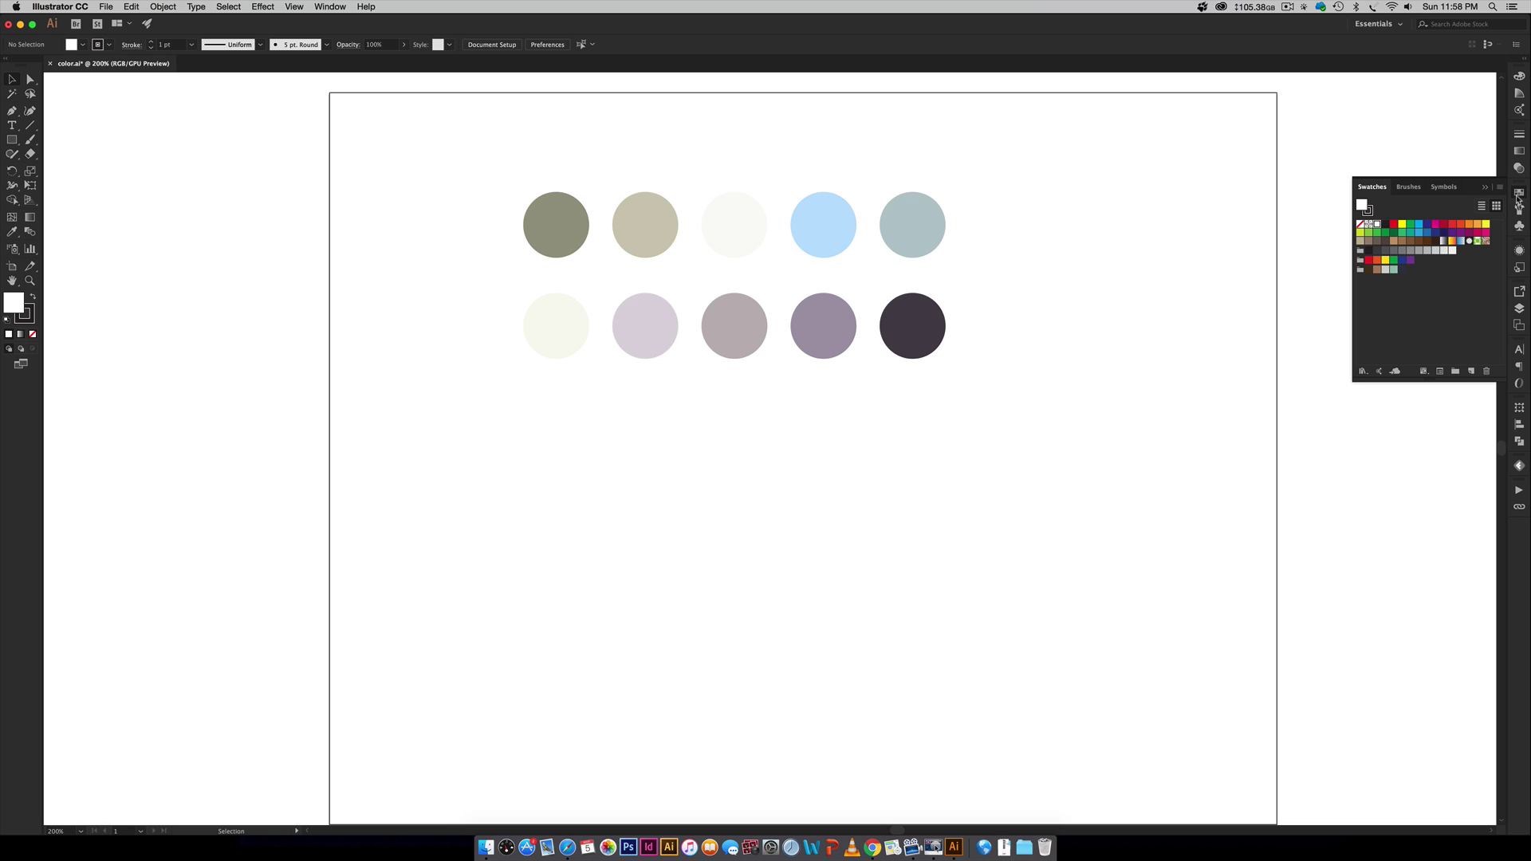
{"action": "left_click", "coordinate": [337, 7]}
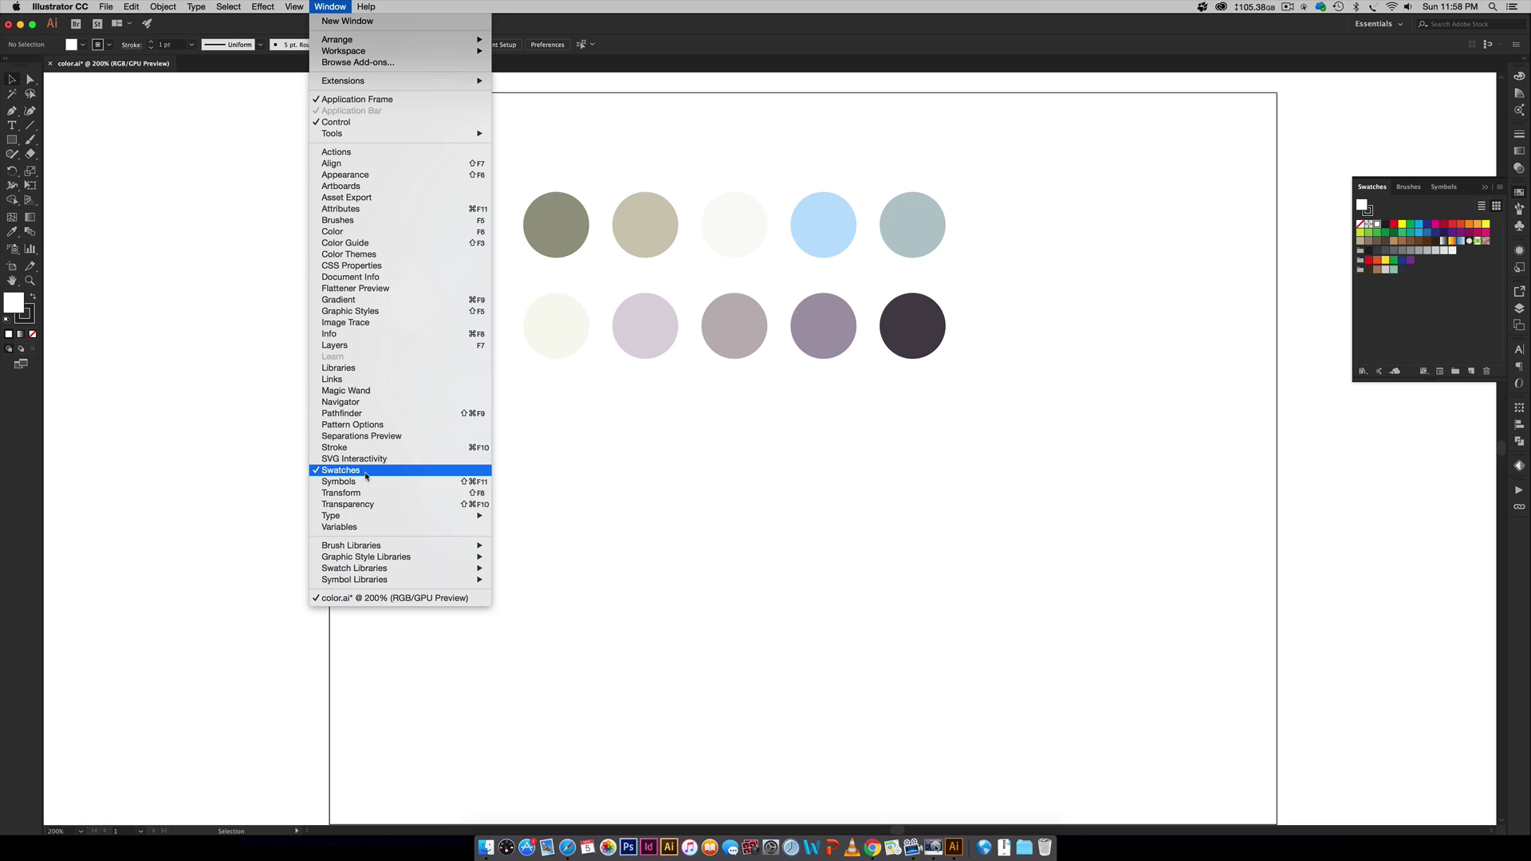
{"action": "left_click", "coordinate": [1308, 297]}
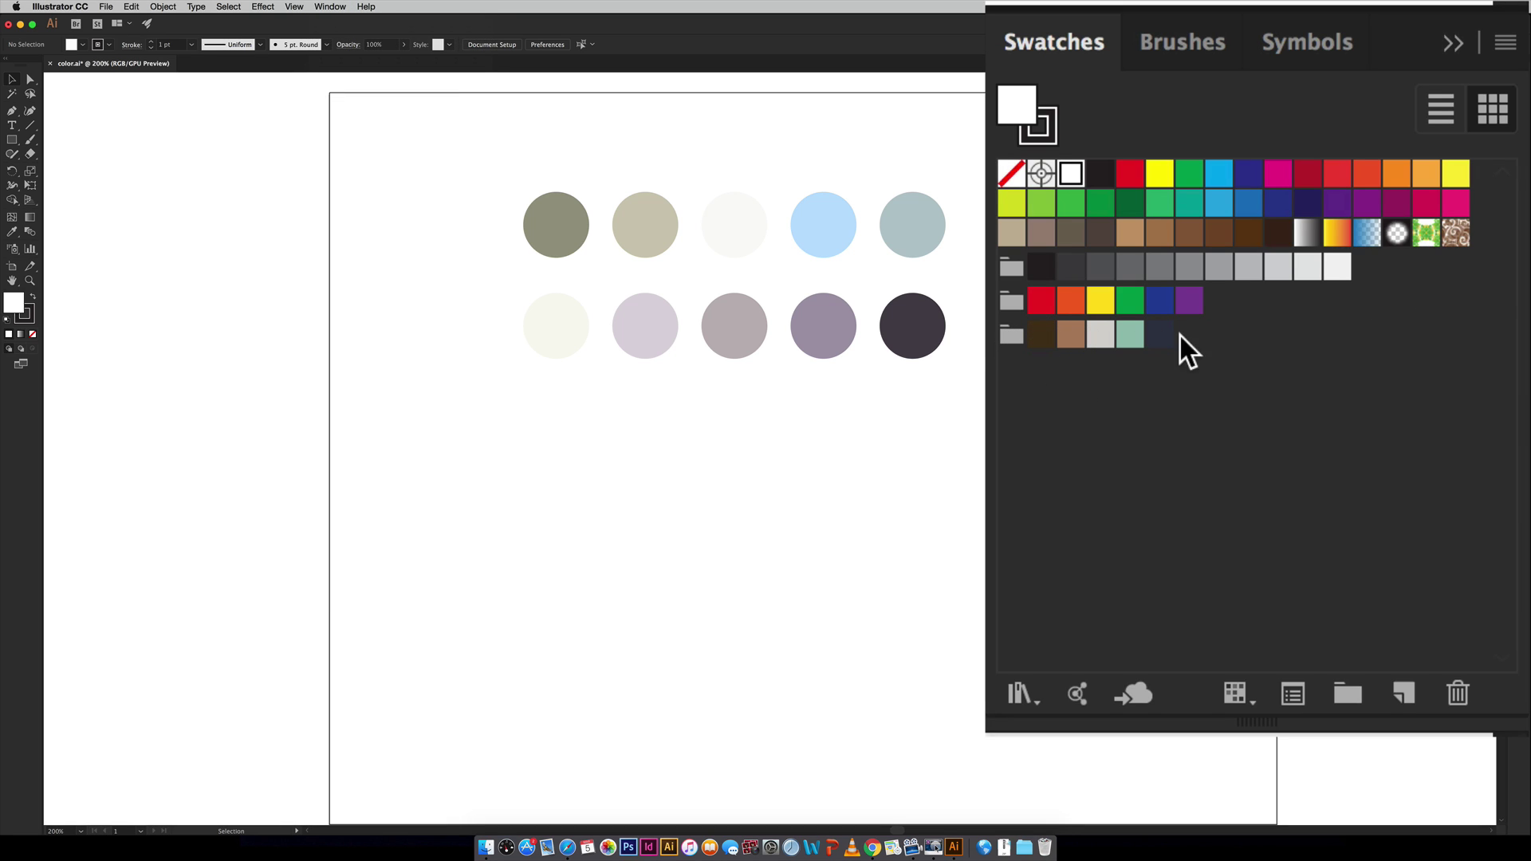
Draw a small circle with the Ellipse tool below the colour circles
{"action": "left_click", "coordinate": [12, 140]}
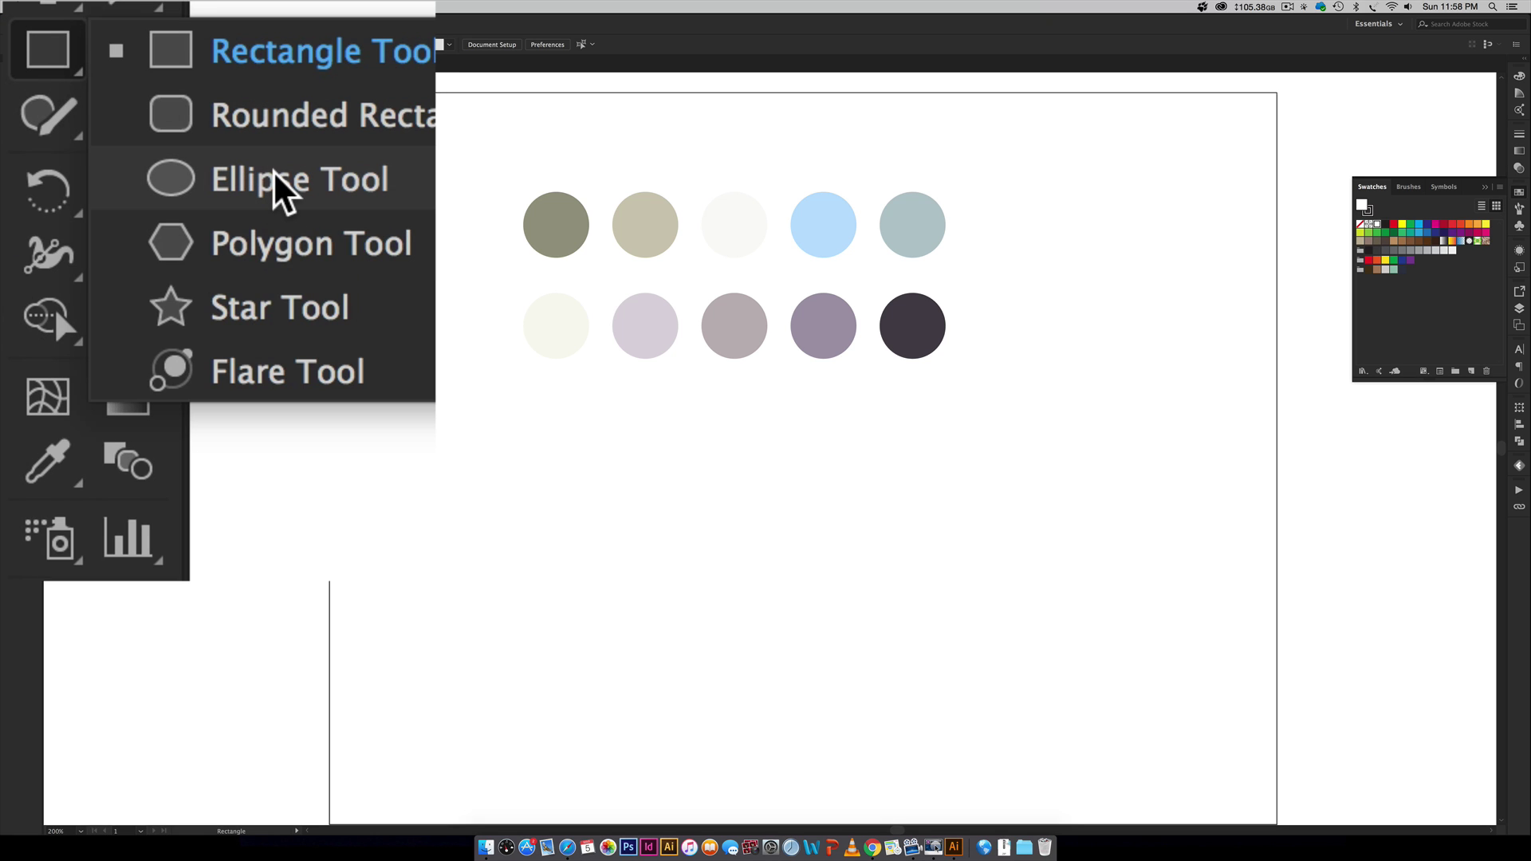
{"action": "left_click", "coordinate": [274, 188]}
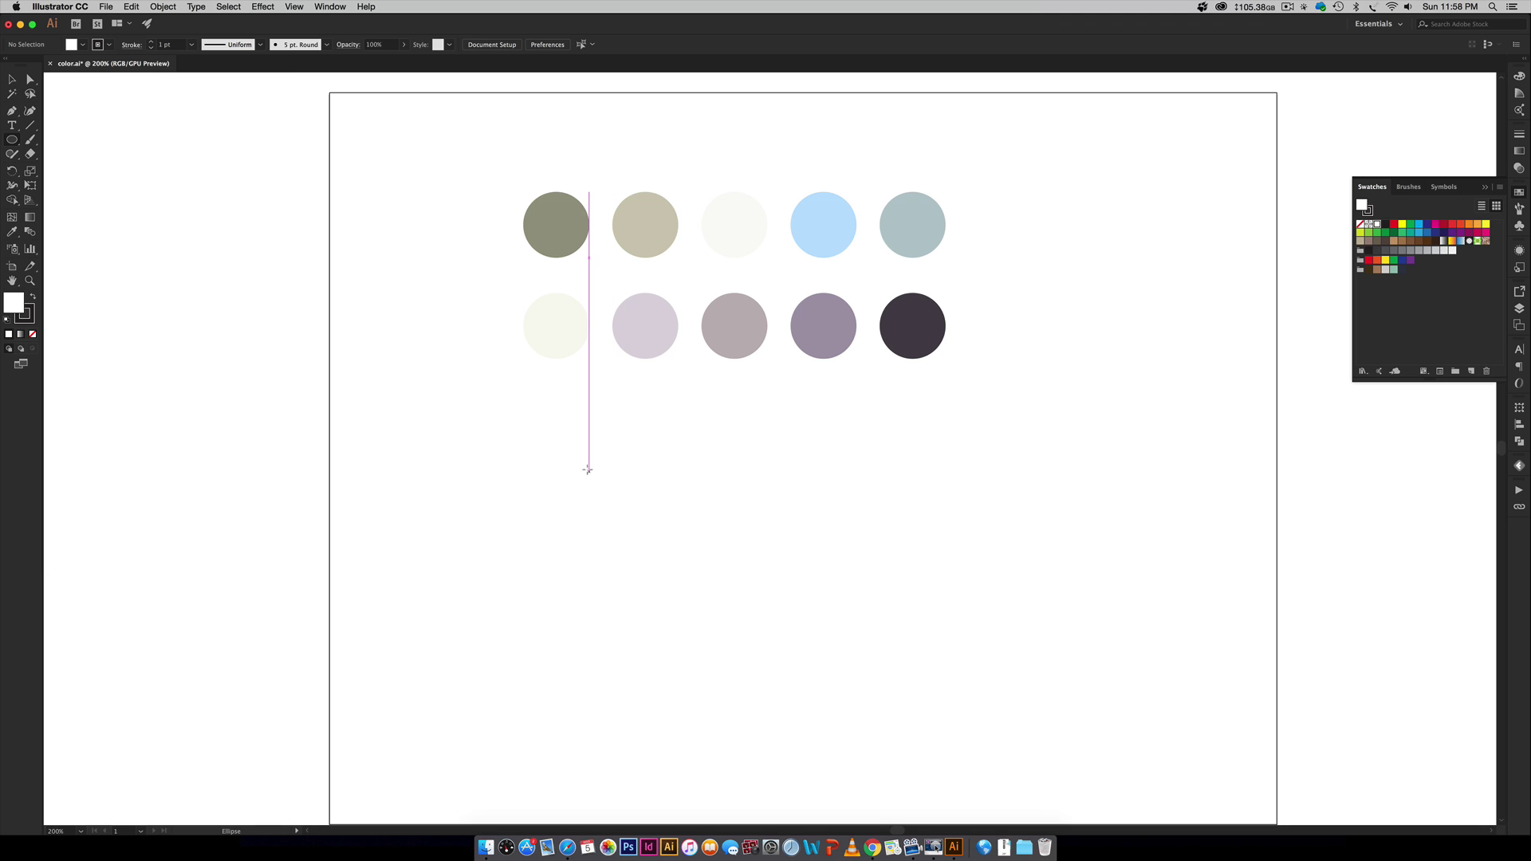
{"action": "left_click_drag", "start_coordinate": [542, 415], "coordinate": [609, 482]}
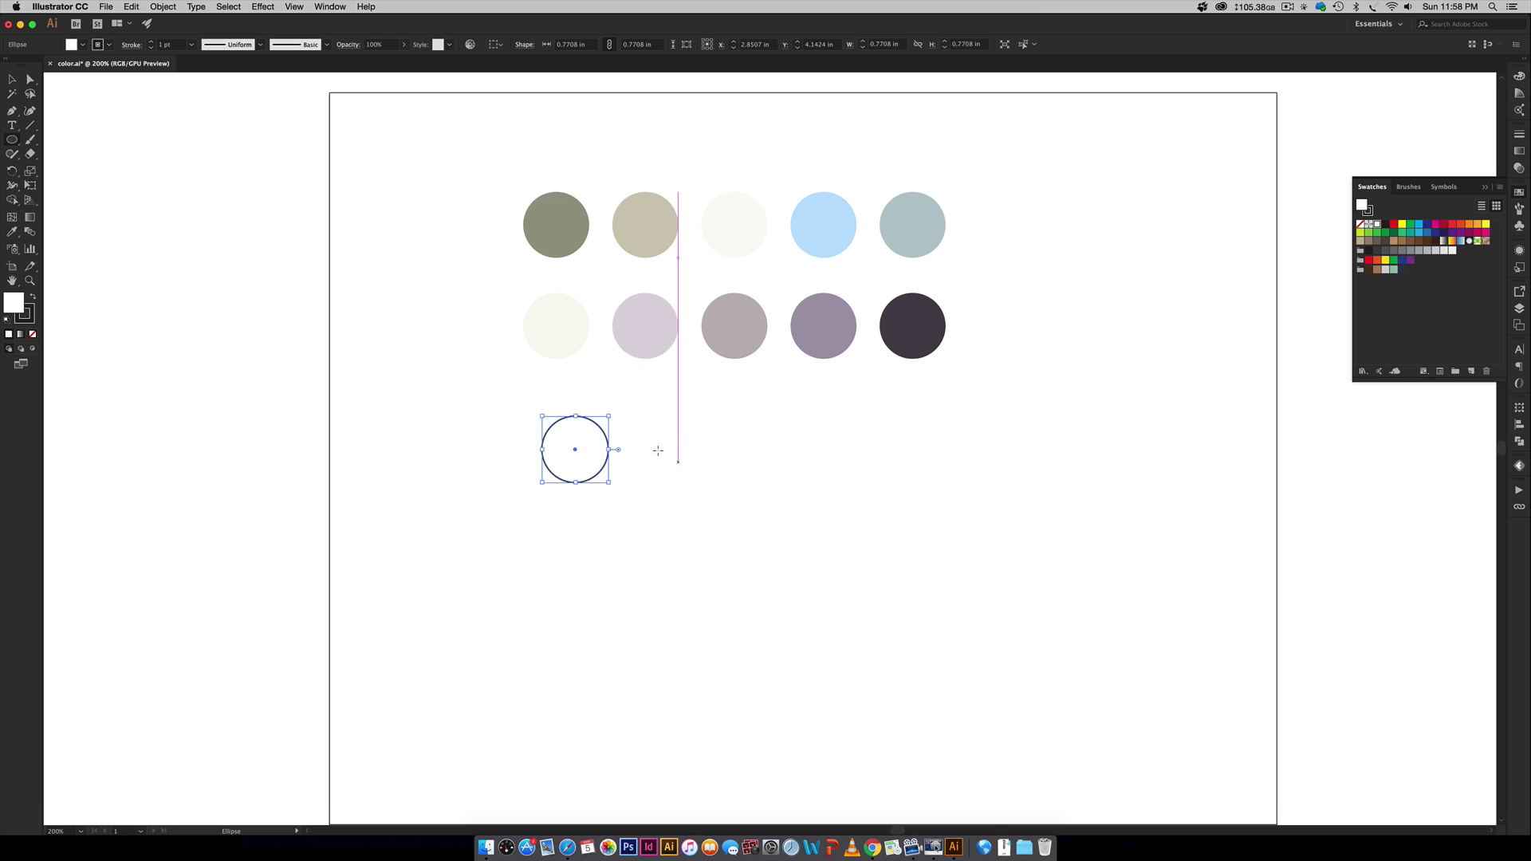
Remove the circle's stroke and eyedrop the lilac fill from the second-row circle
{"action": "left_click", "coordinate": [31, 319]}
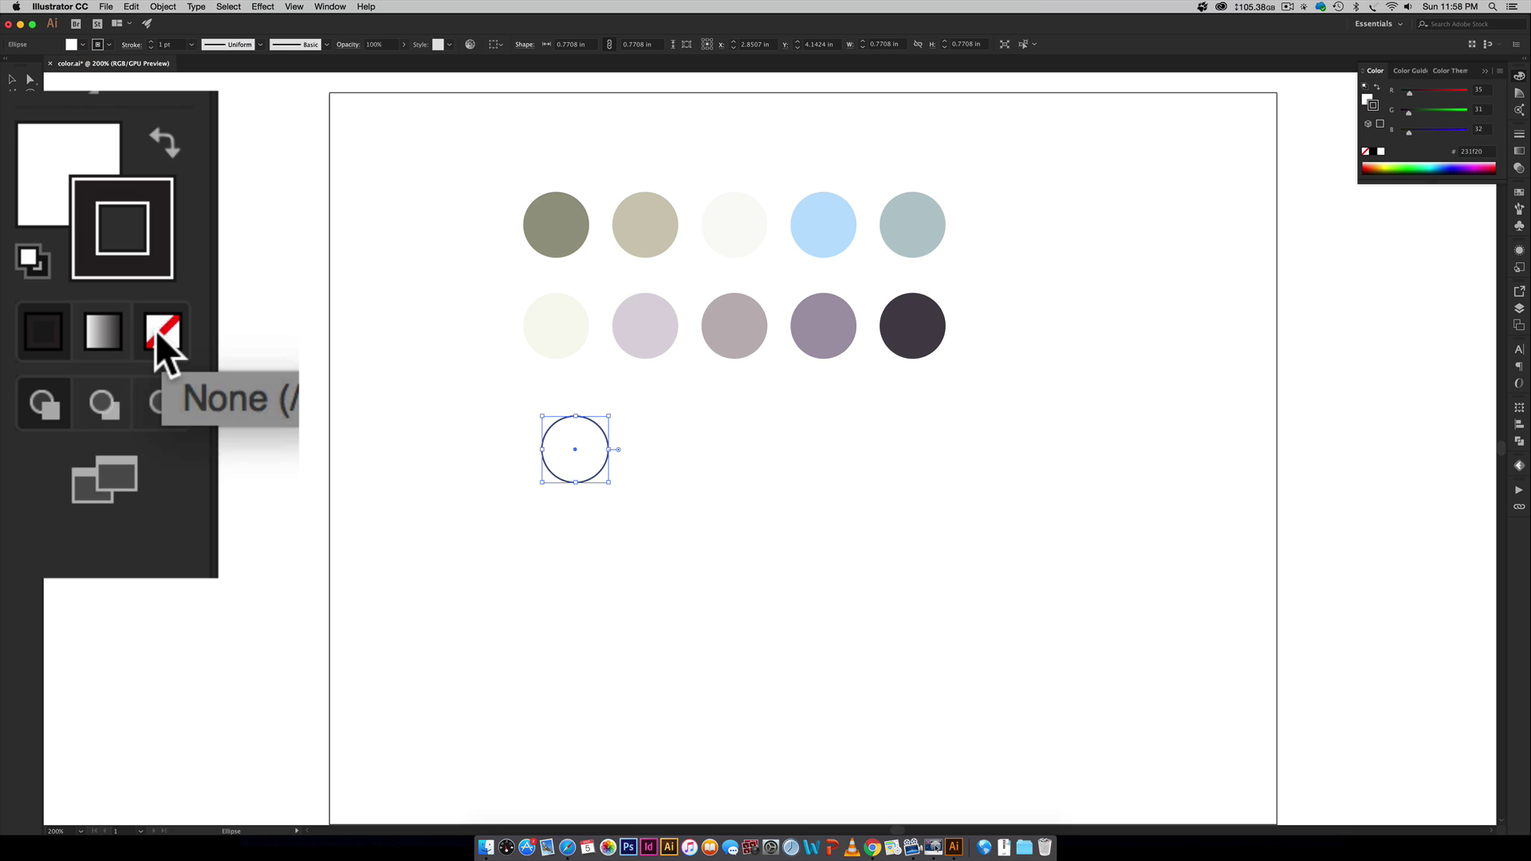
{"action": "left_click", "coordinate": [156, 330]}
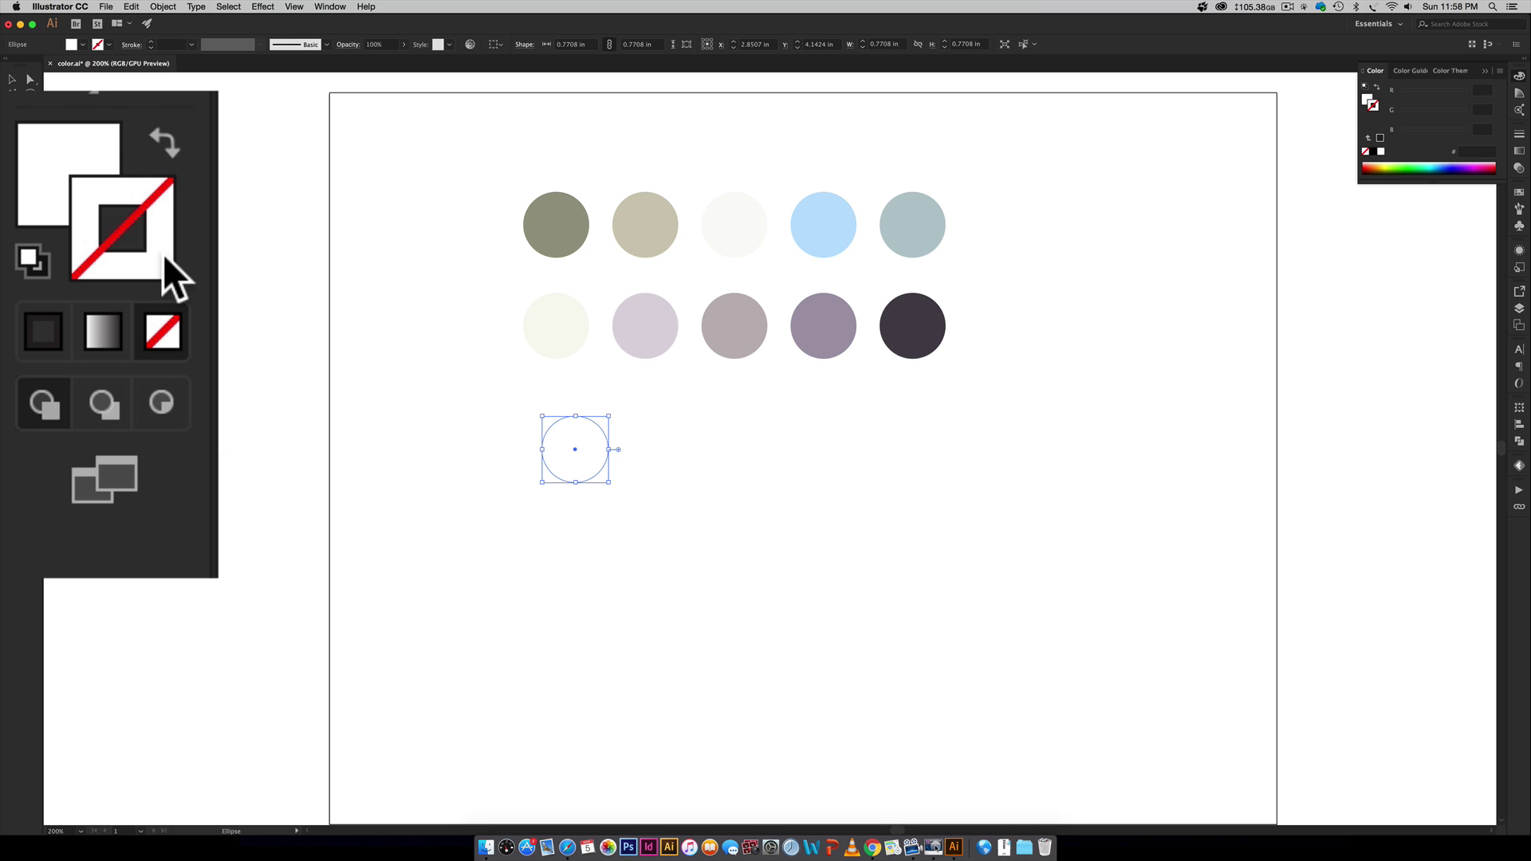
{"action": "left_click", "coordinate": [56, 187]}
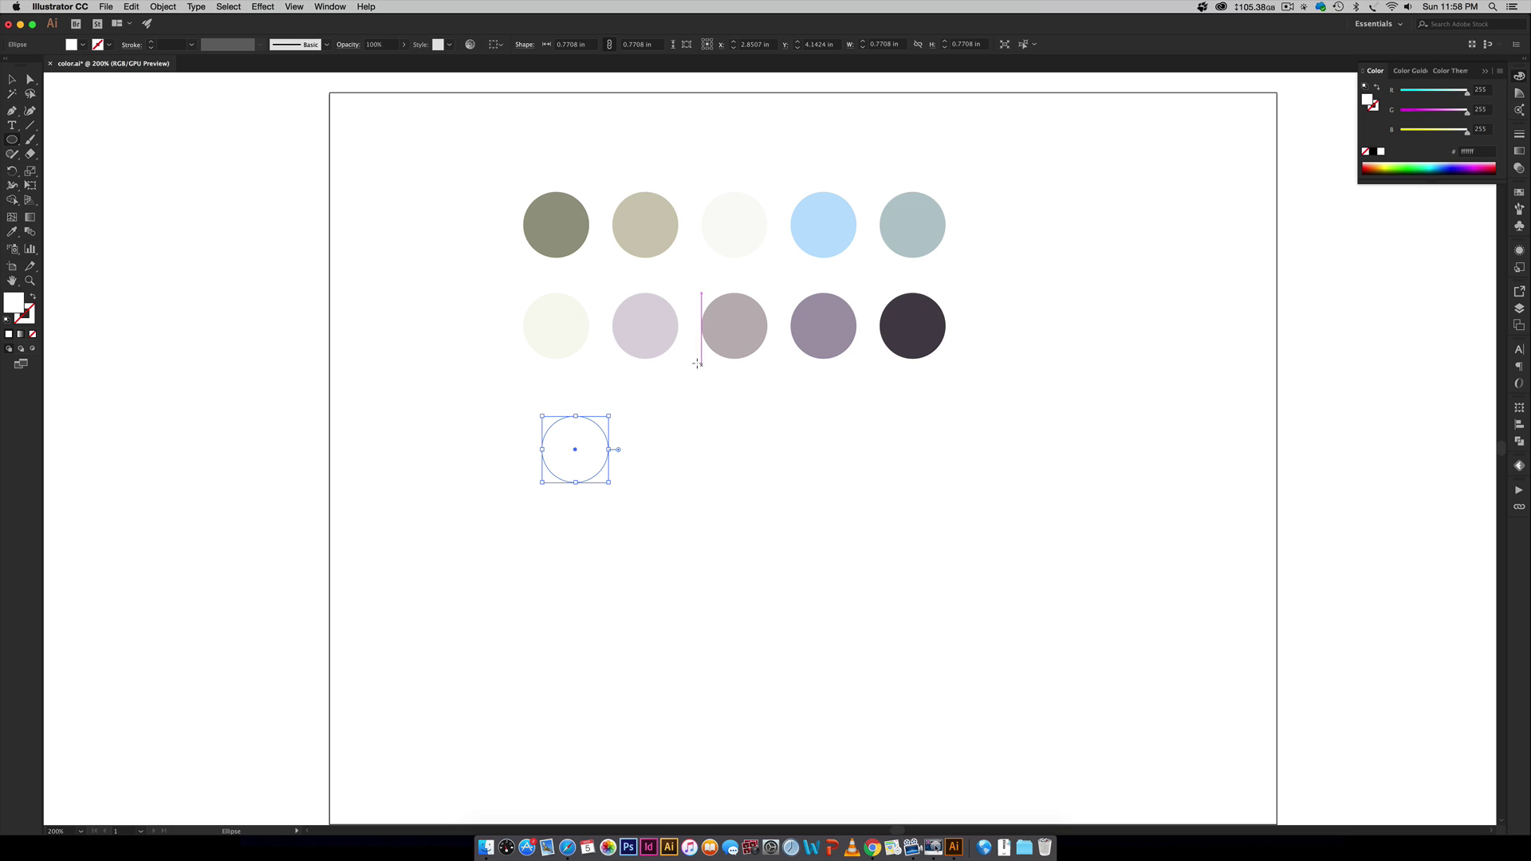
{"action": "key", "text": "i"}
{"action": "left_click", "coordinate": [647, 323]}
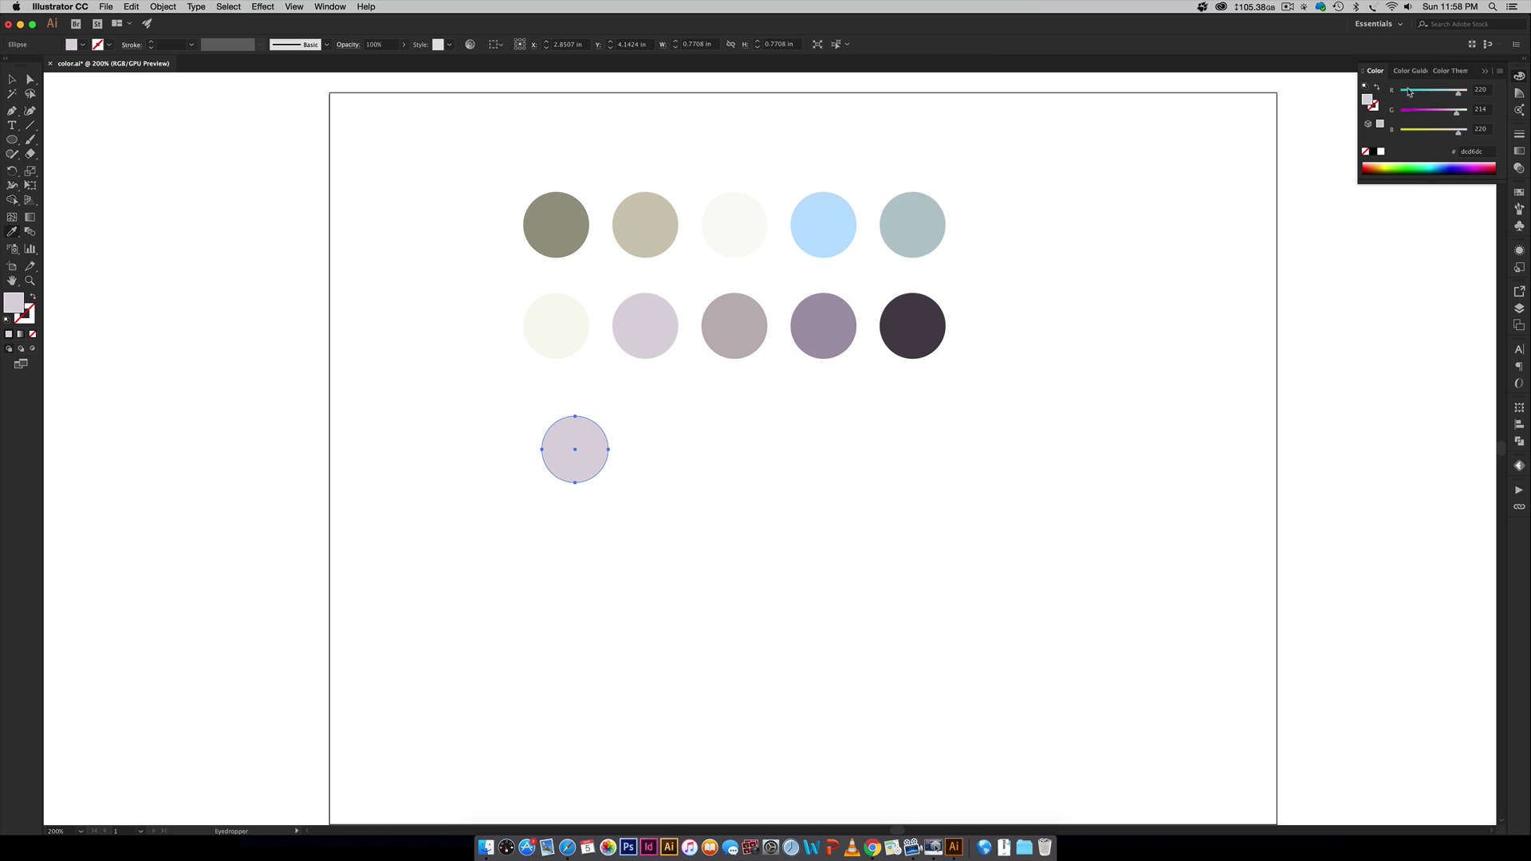
{"action": "key", "text": "v"}
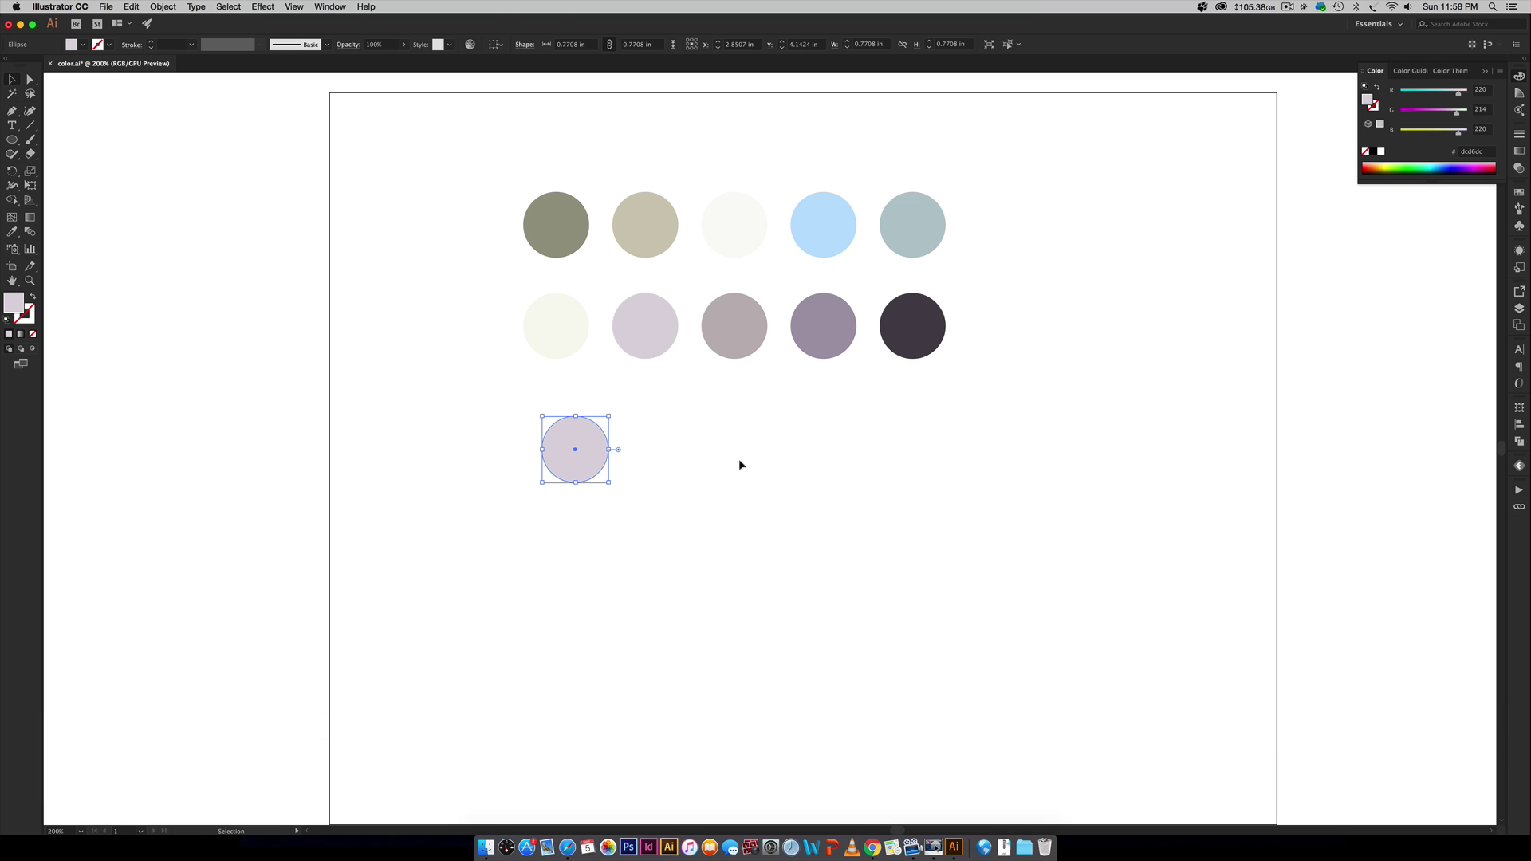
Align the lilac circle under the first column and Option-Shift-copy it one column right
{"action": "left_click_drag", "start_coordinate": [575, 465], "coordinate": [563, 465]}
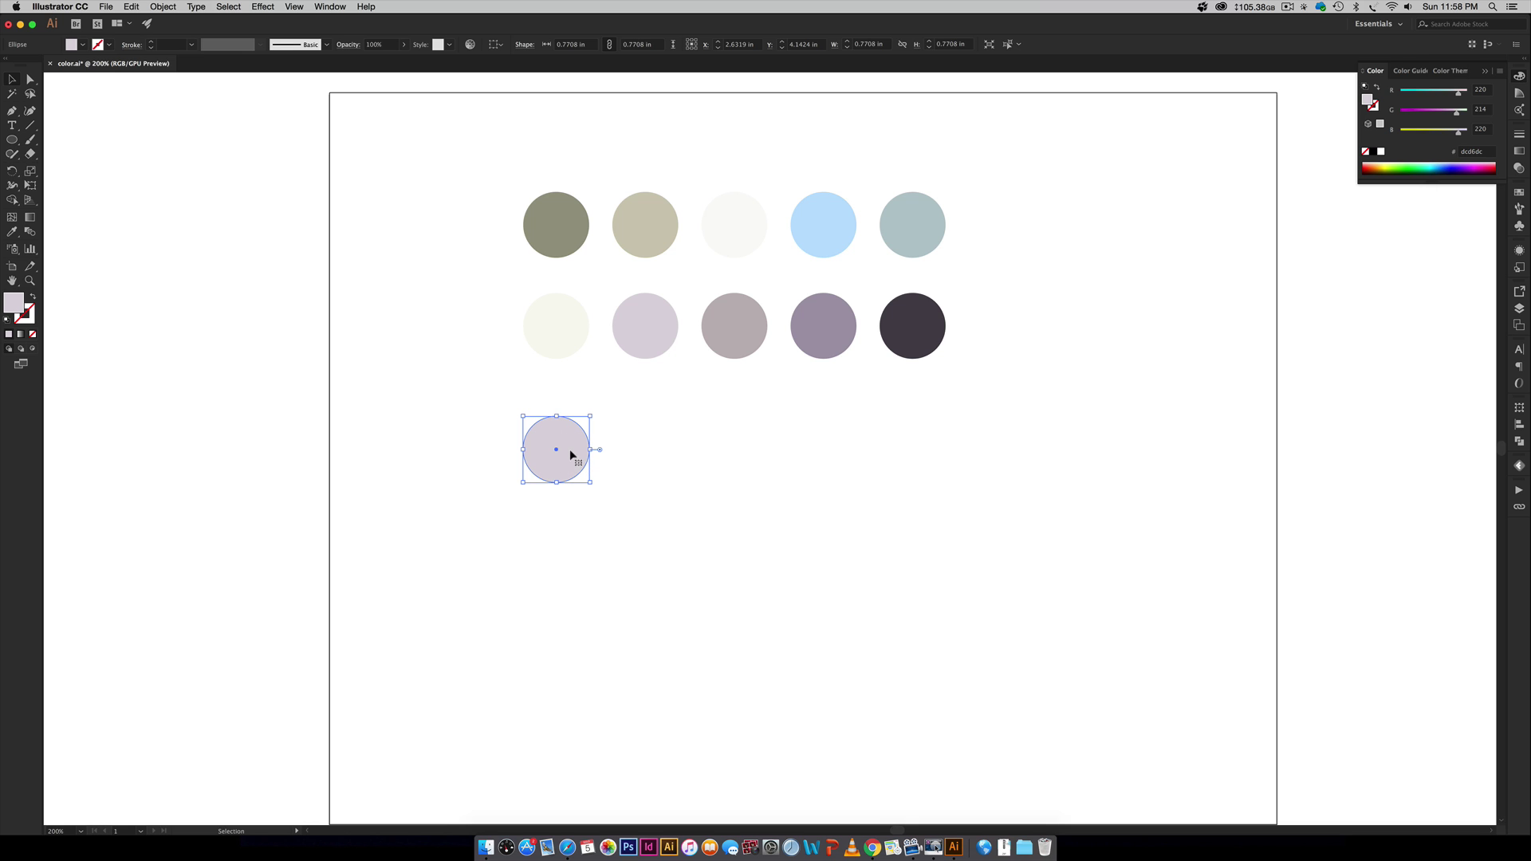
{"action": "key", "text": "alt"}
{"action": "left_click_drag", "start_coordinate": [565, 461], "coordinate": [653, 454]}
{"action": "key", "text": "shift"}
Duplicate the circles rightward until five level lilac circles fill the row
{"action": "left_click_drag", "start_coordinate": [762, 408], "coordinate": [499, 501]}
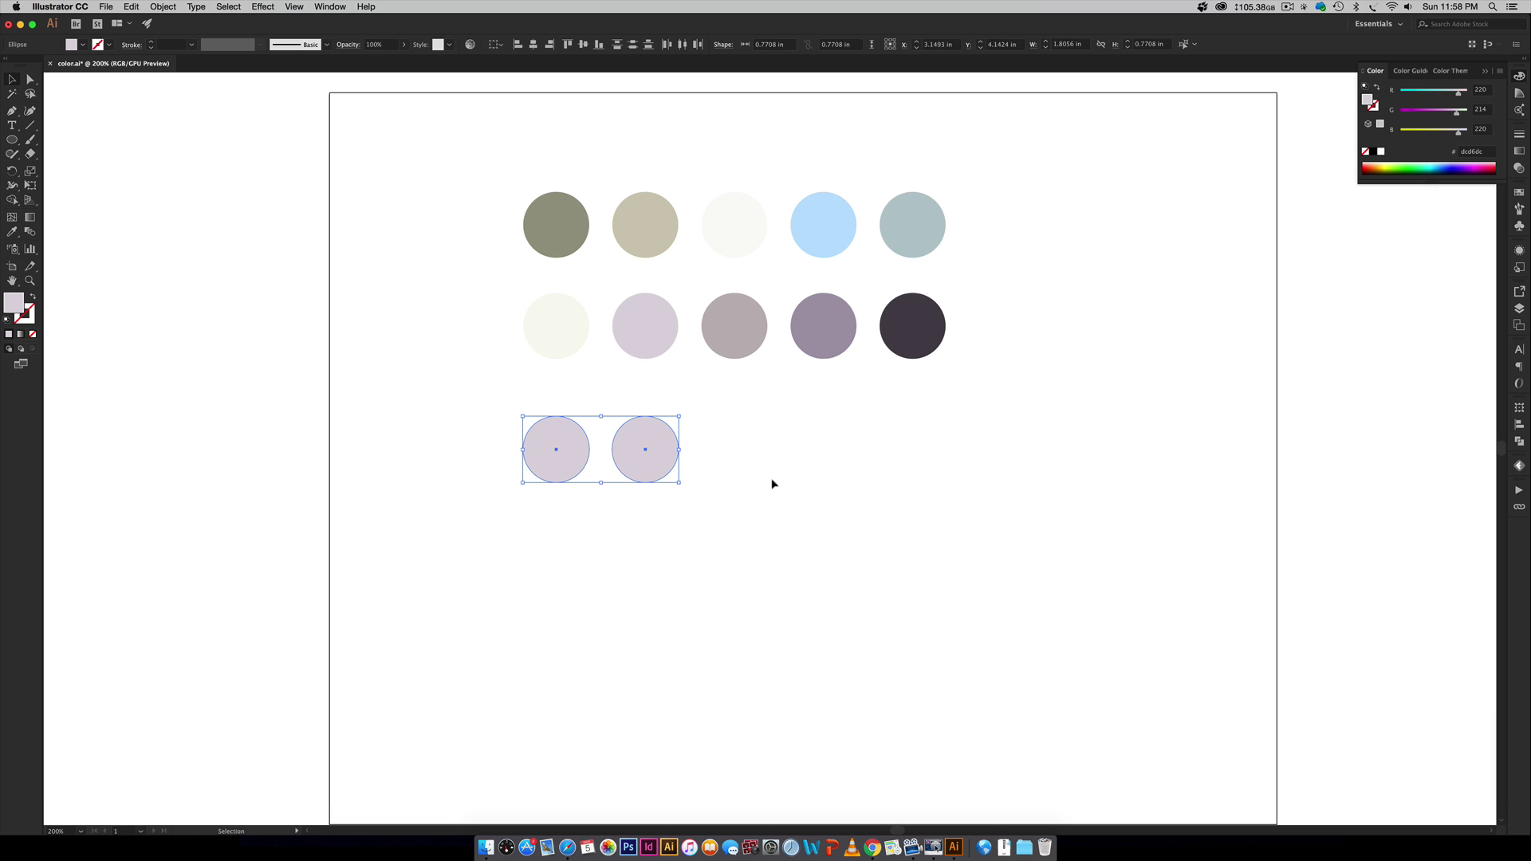
{"action": "key", "text": "alt"}
{"action": "left_click_drag", "start_coordinate": [648, 460], "coordinate": [829, 456]}
{"action": "key", "text": "shift"}
{"action": "left_click", "coordinate": [939, 471]}
{"action": "left_click", "coordinate": [845, 461]}
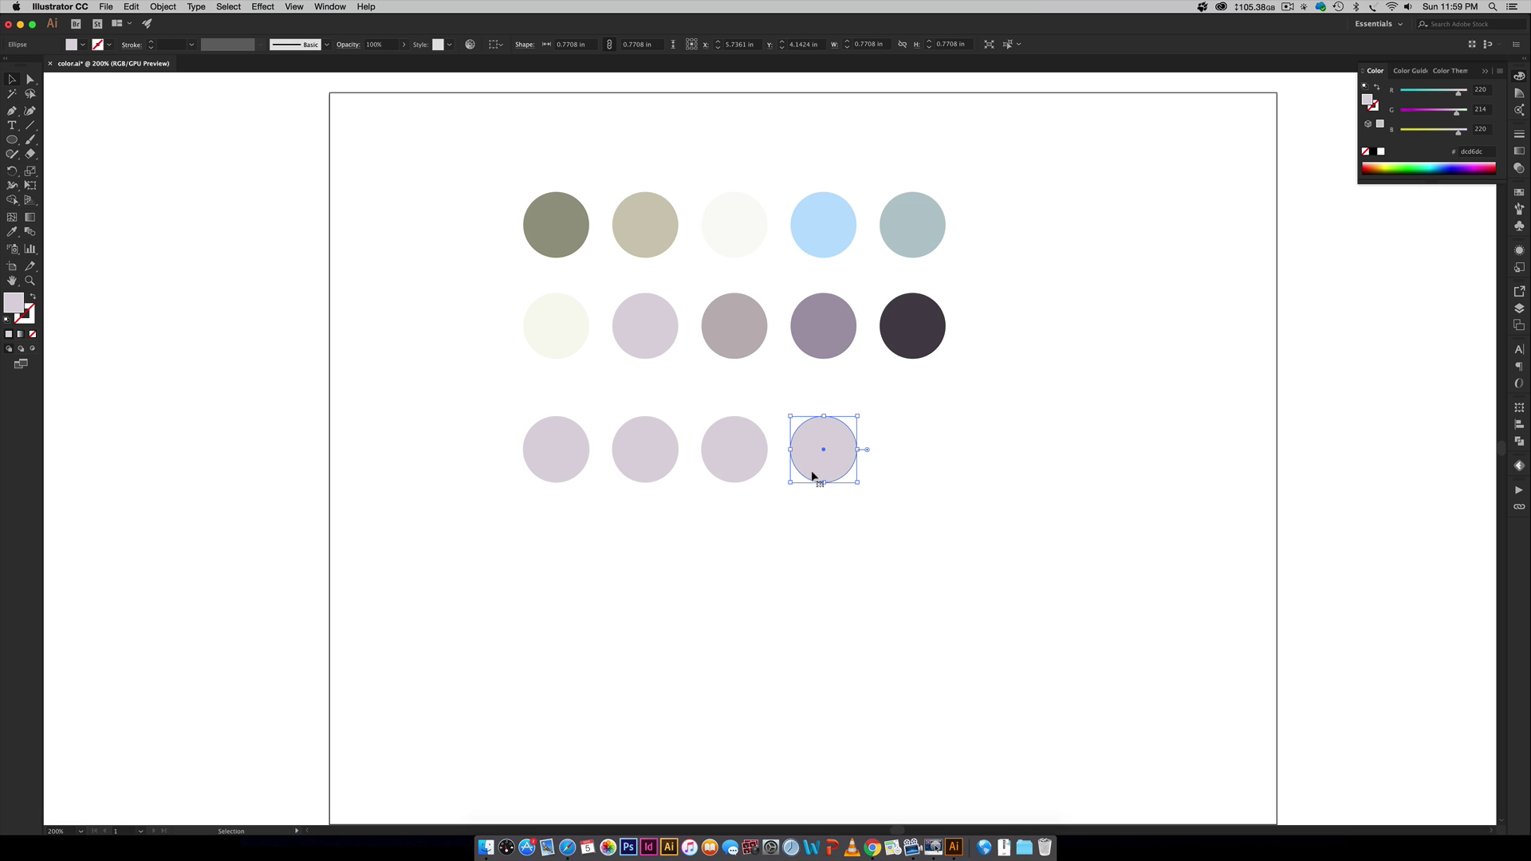
{"action": "key", "text": "alt"}
{"action": "left_click_drag", "start_coordinate": [816, 455], "coordinate": [906, 461]}
{"action": "key", "text": "shift"}
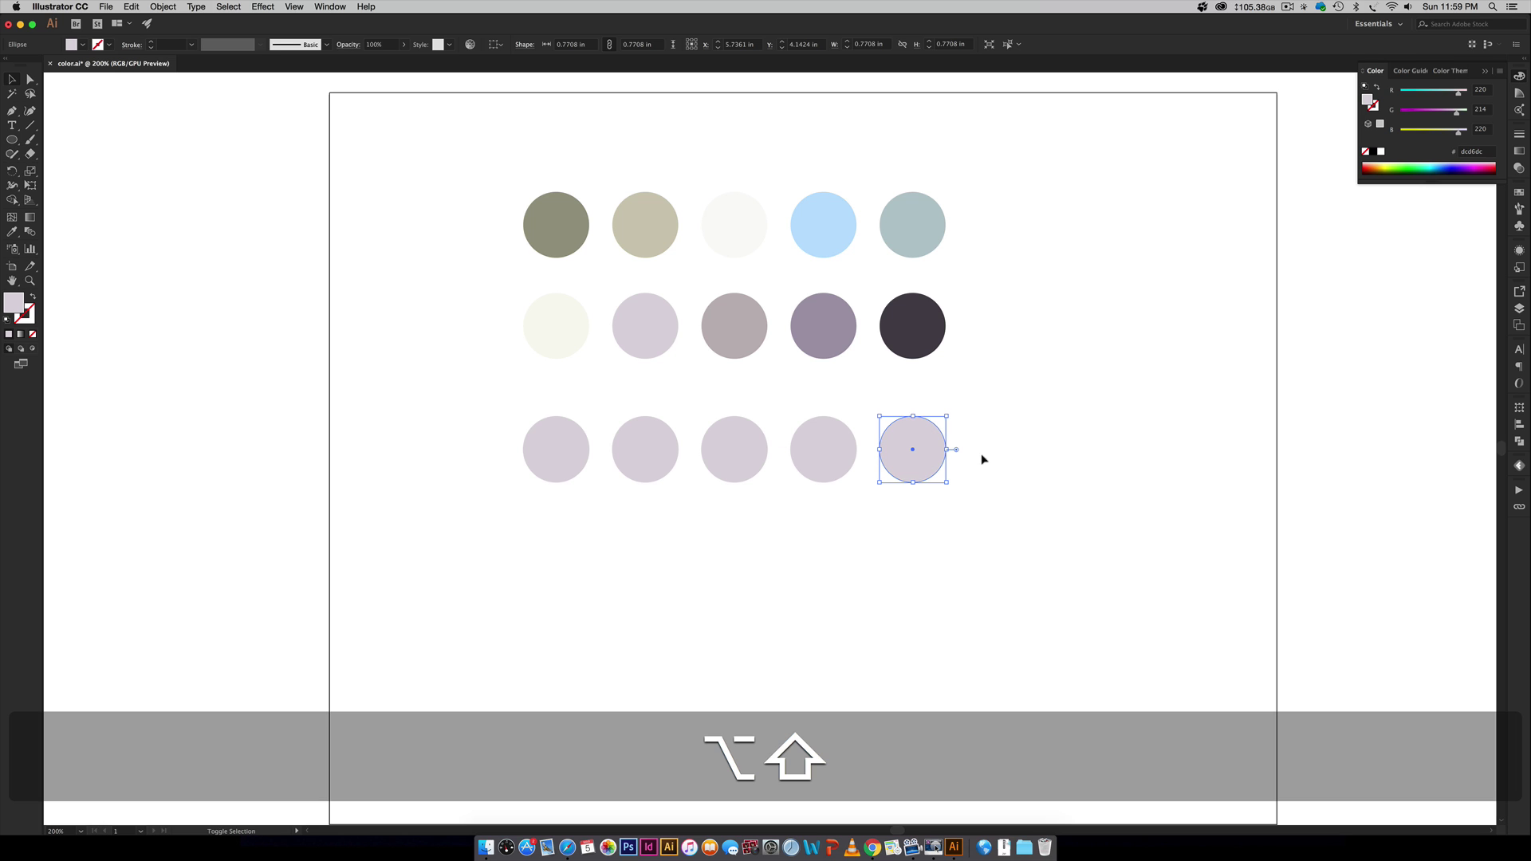
{"action": "left_click", "coordinate": [989, 509]}
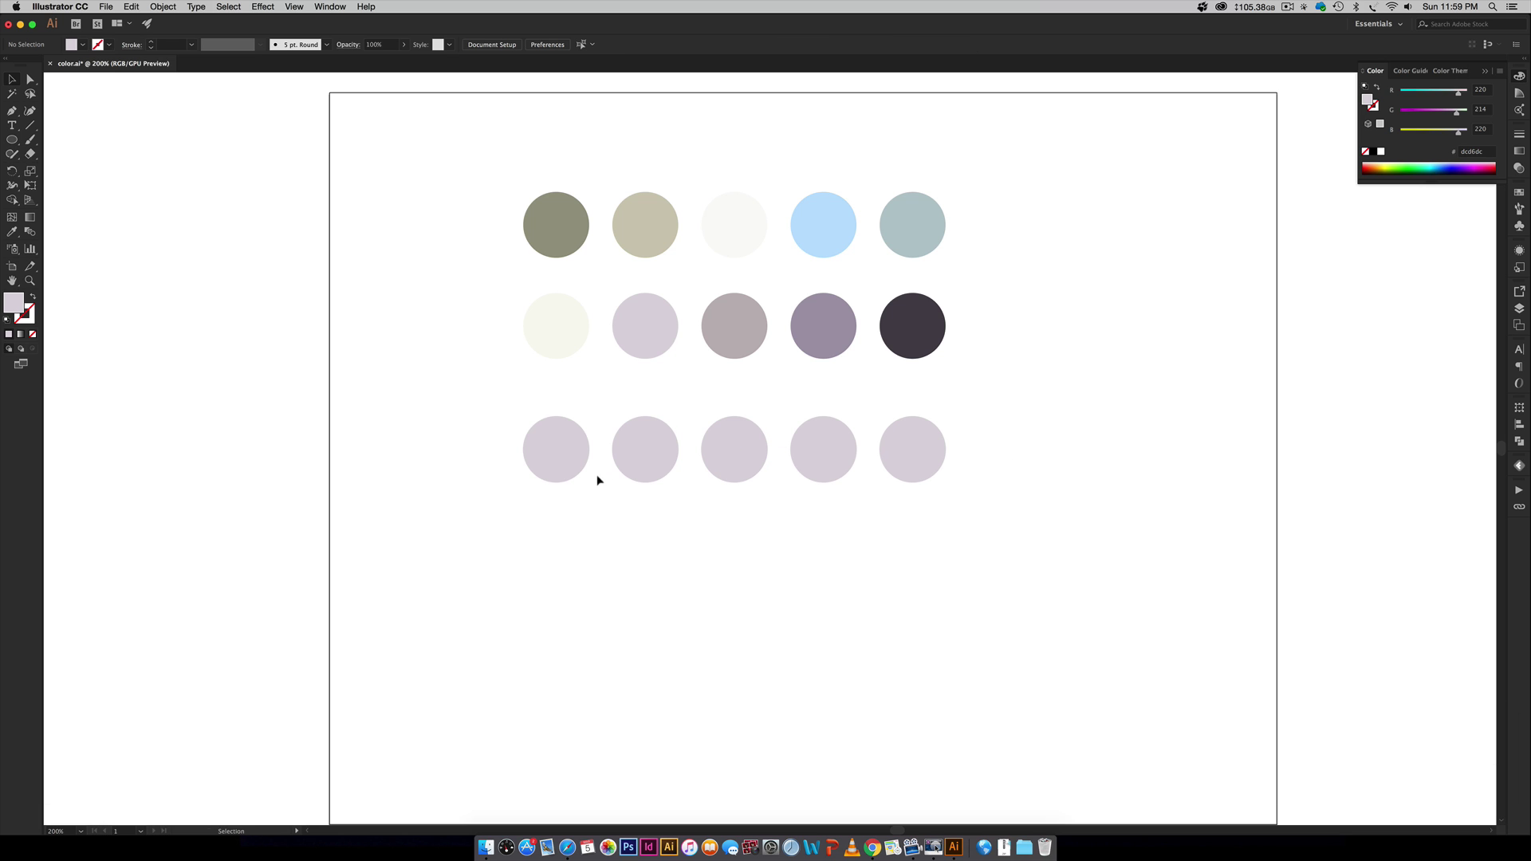
{"action": "left_click_drag", "start_coordinate": [1011, 421], "coordinate": [469, 519]}
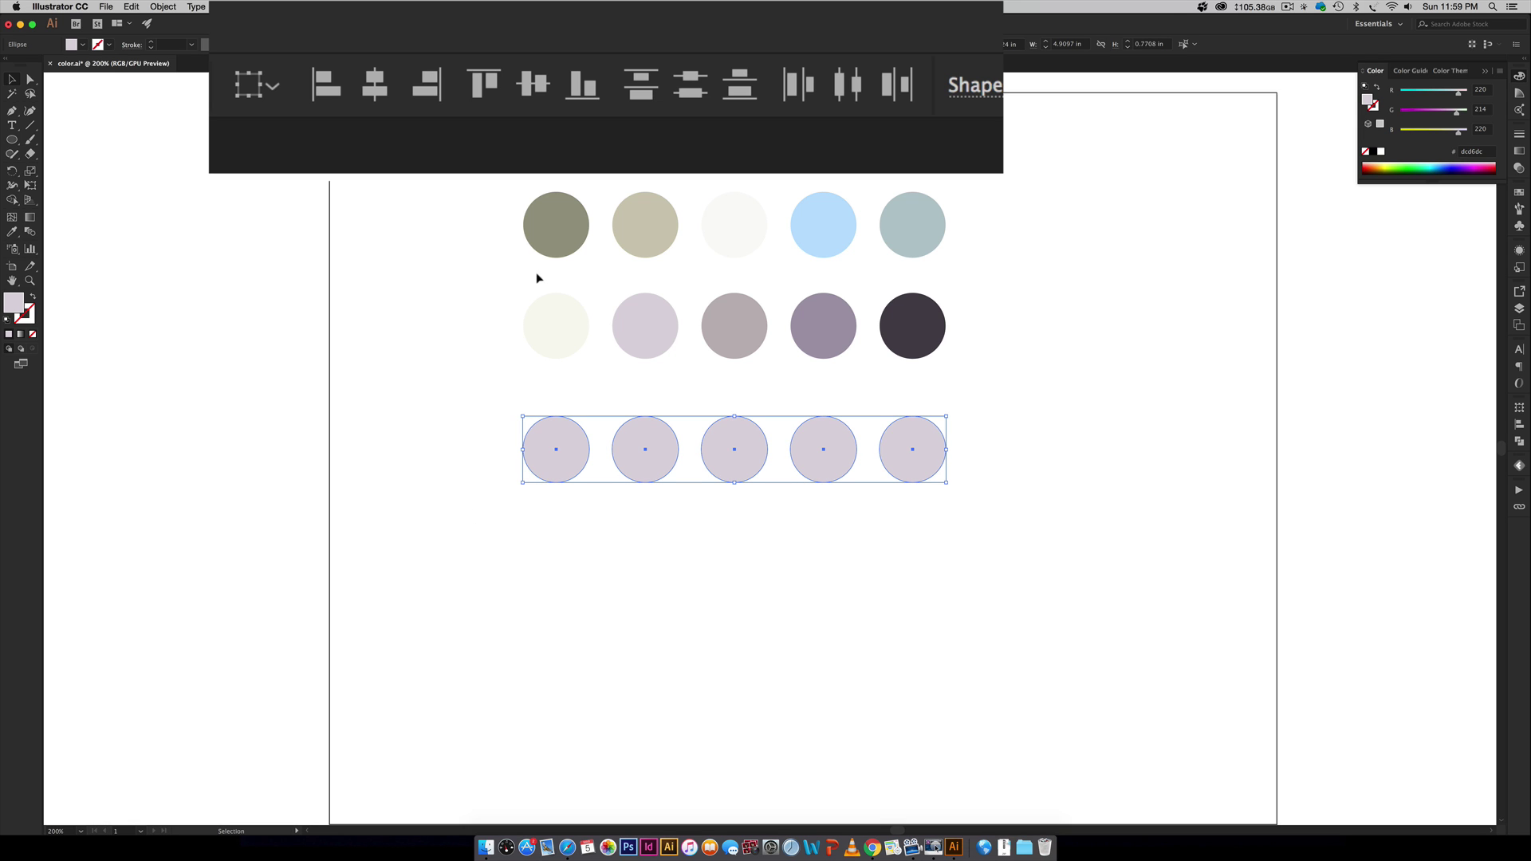
{"action": "left_click", "coordinate": [843, 88]}
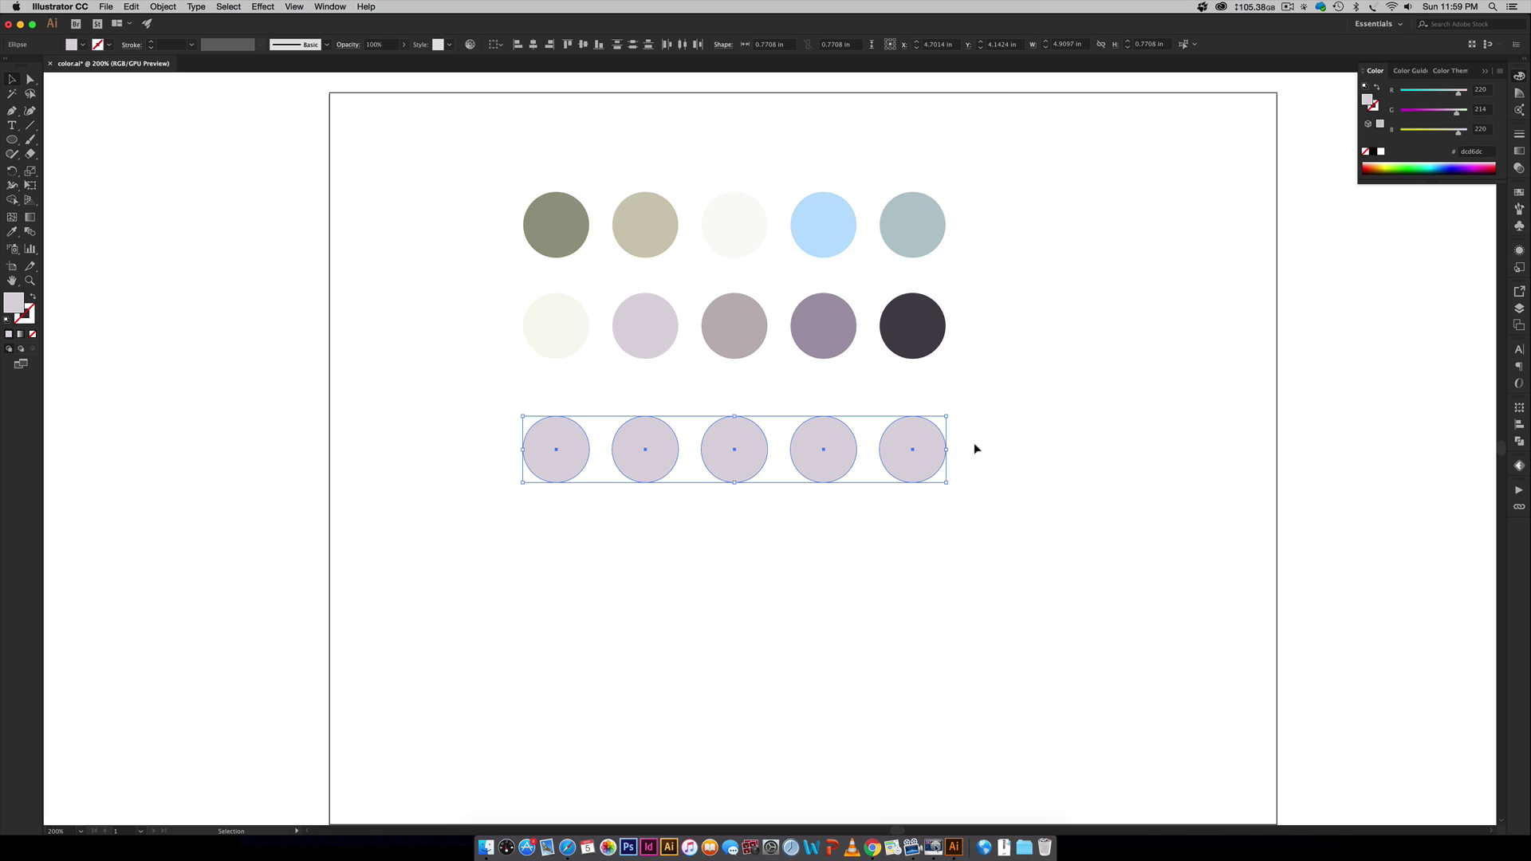
{"action": "left_click", "coordinate": [1012, 419]}
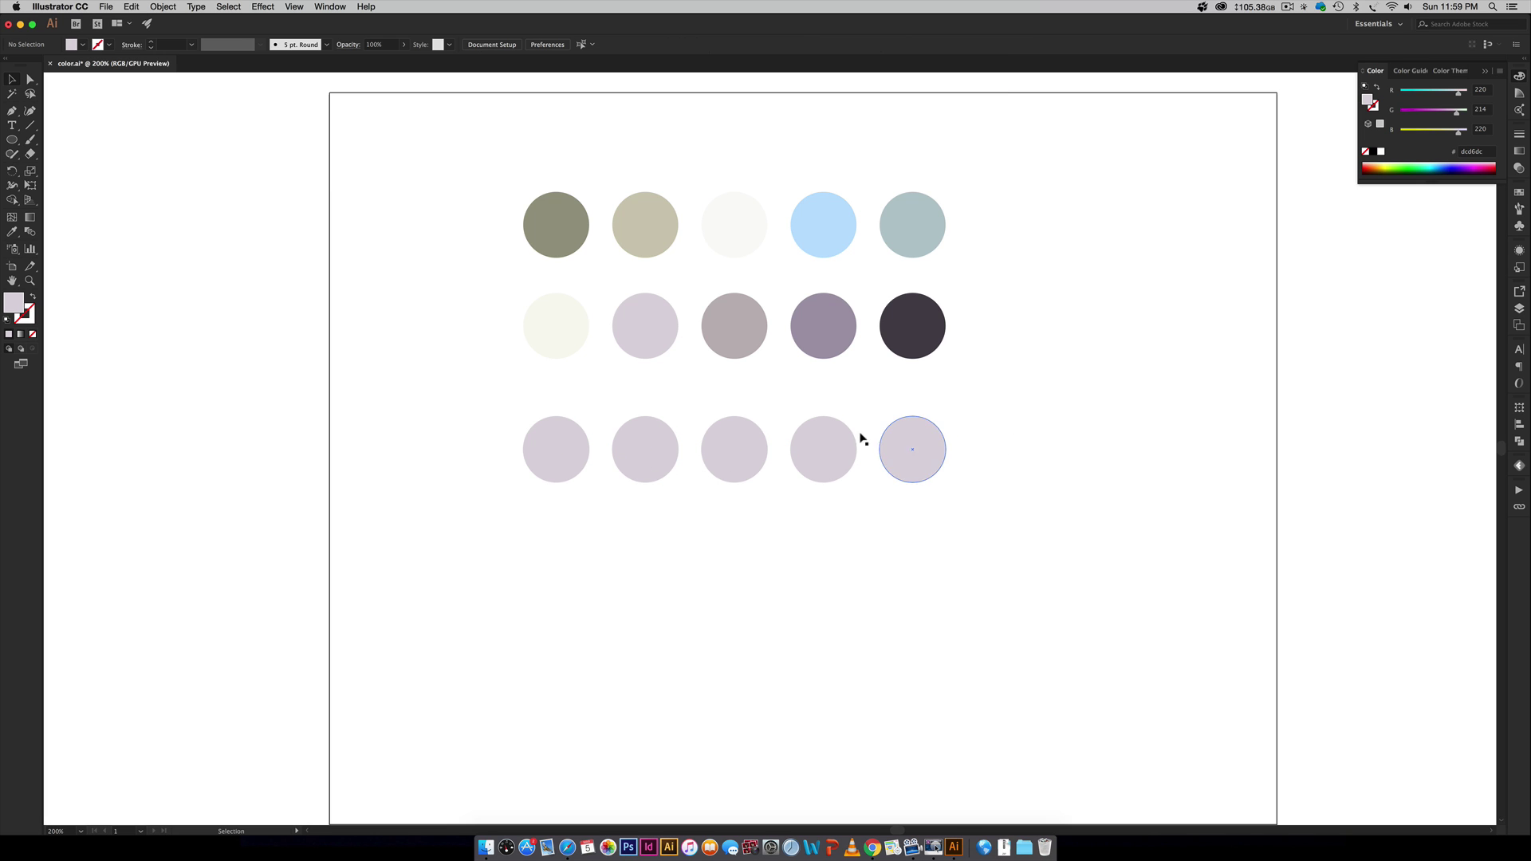
Fill the five bottom circles with Rustic swatches: dark brown, brown, light grey, sage green, navy
{"action": "left_click", "coordinate": [560, 438]}
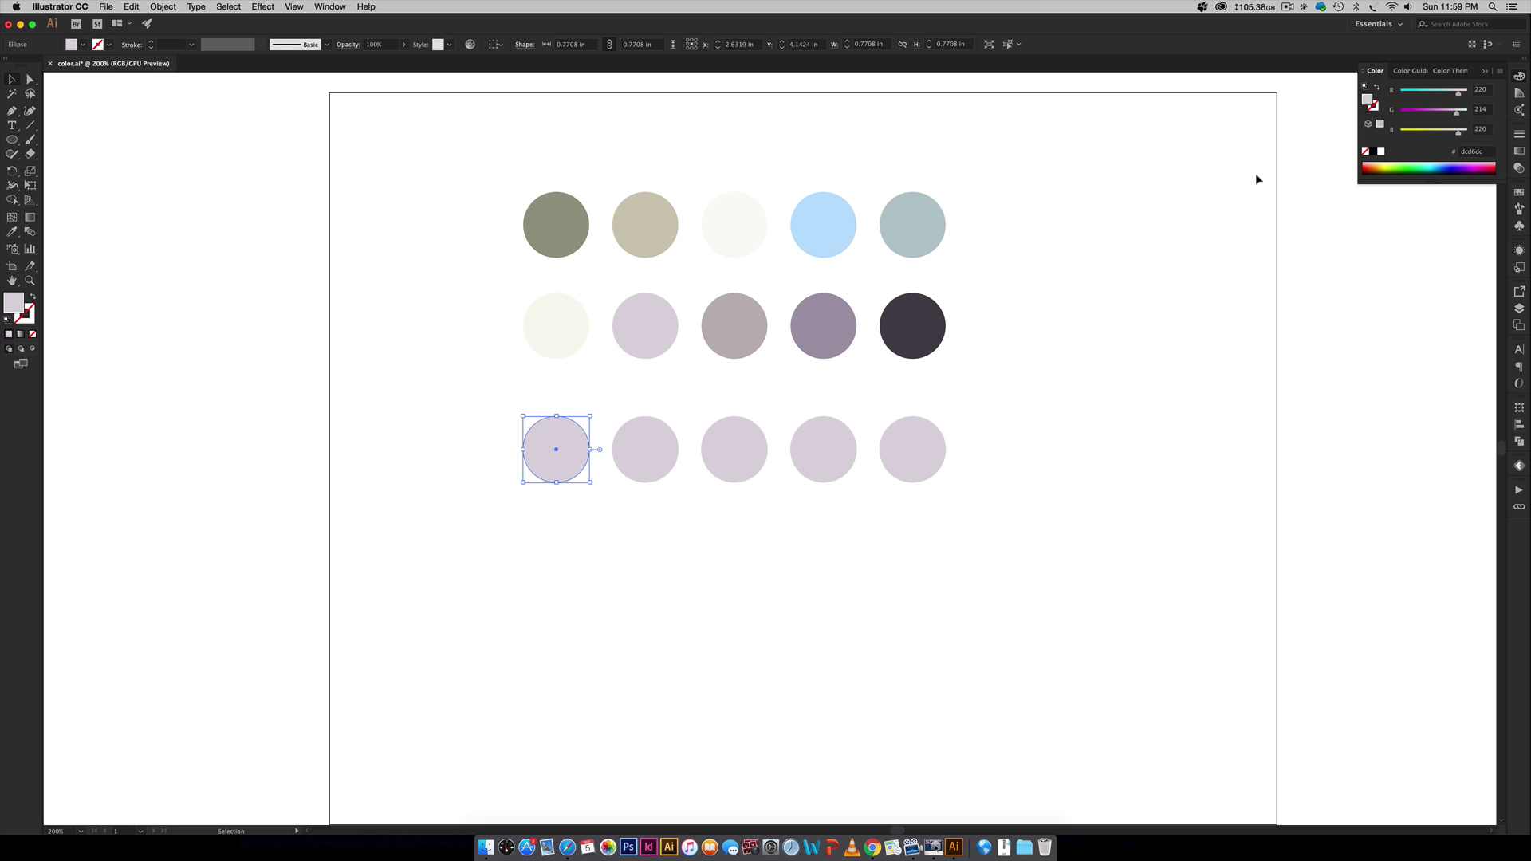
{"action": "left_click", "coordinate": [1515, 194]}
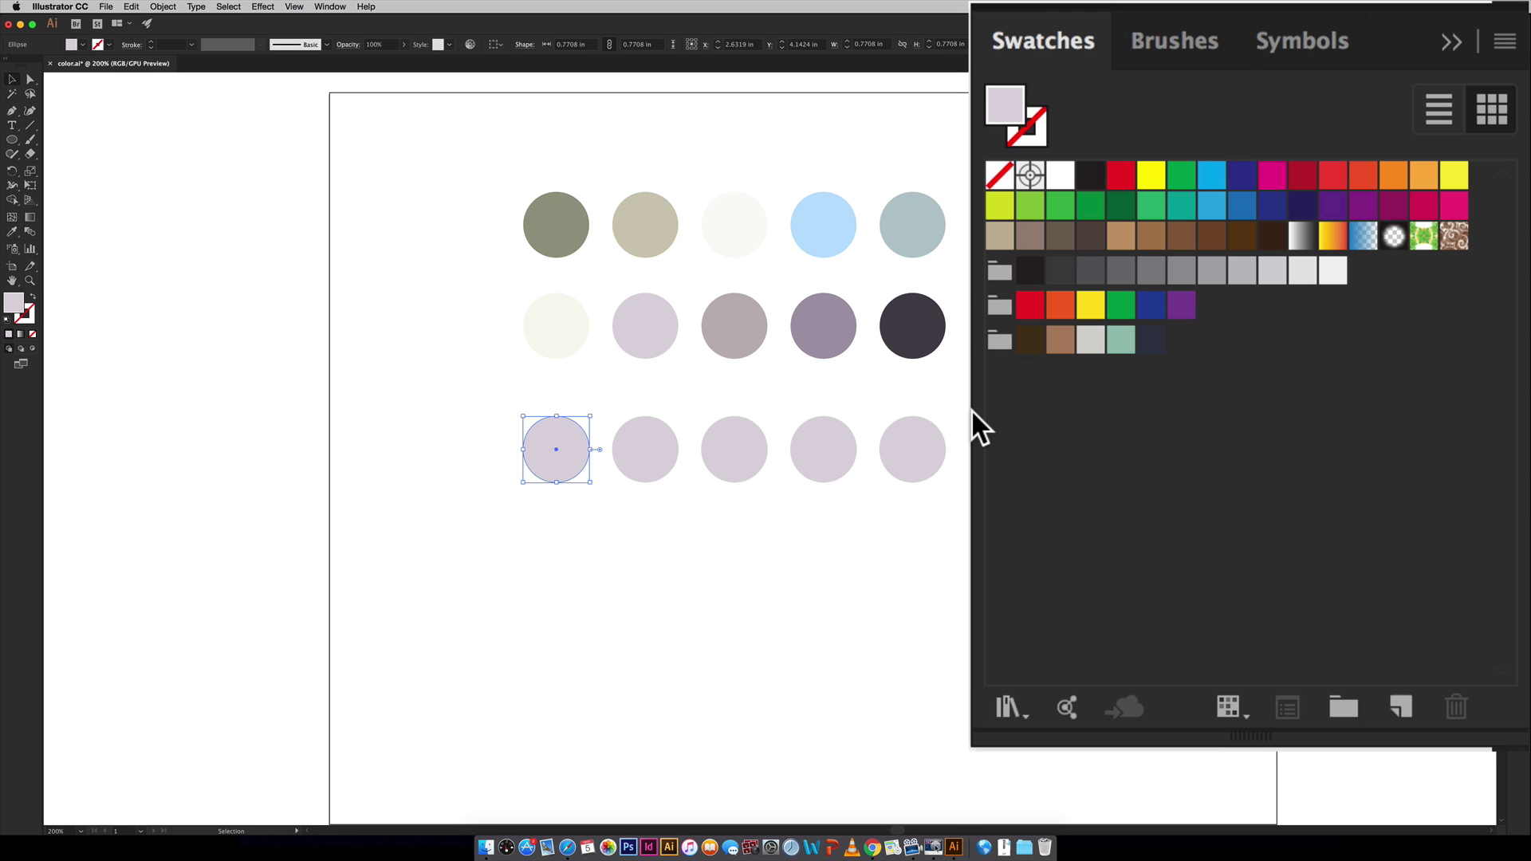
{"action": "left_click", "coordinate": [1030, 338]}
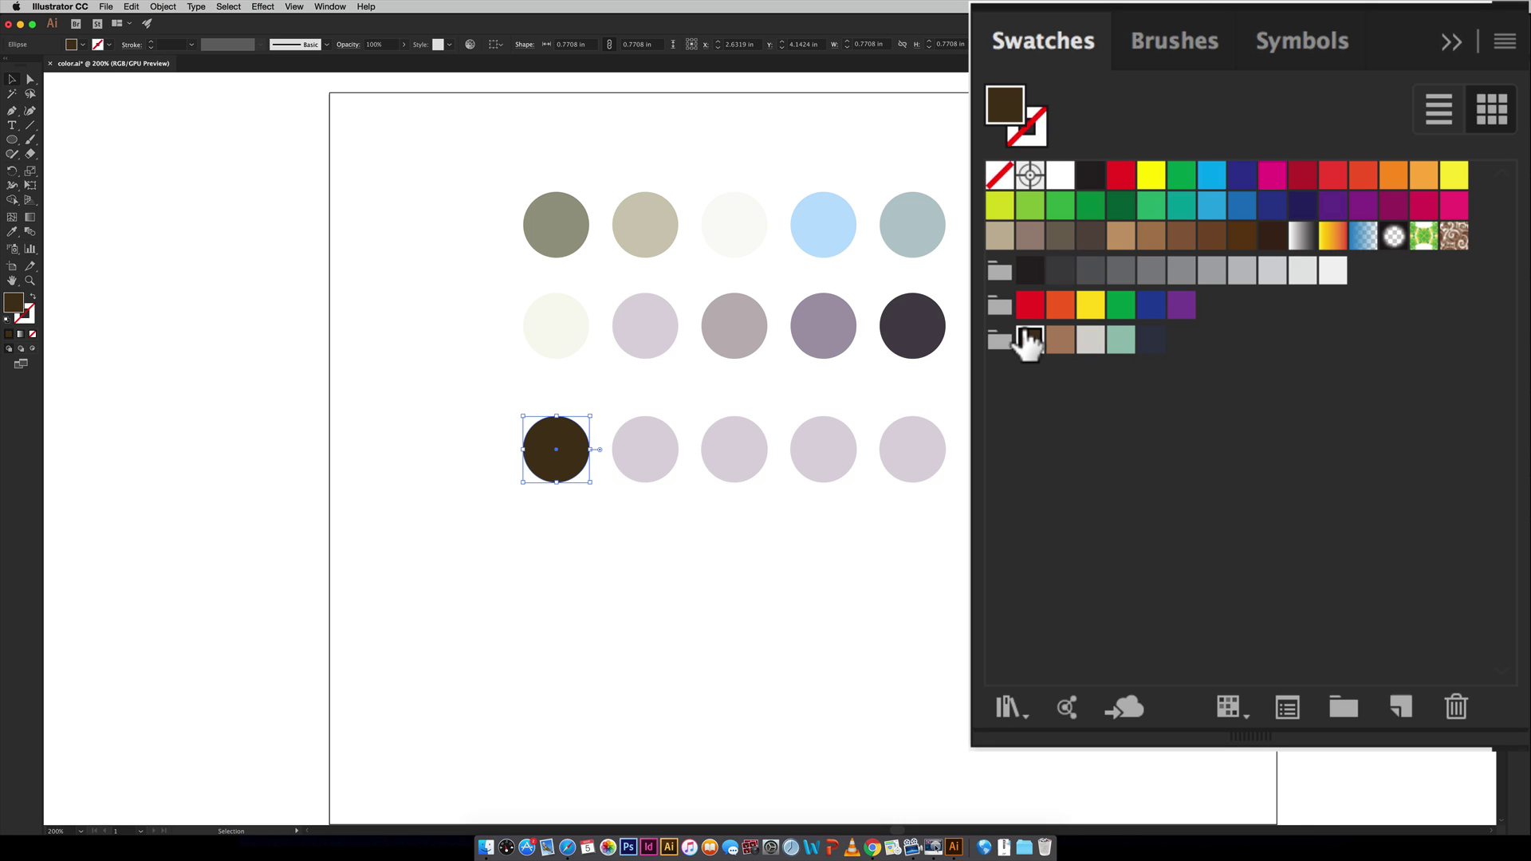
{"action": "left_click", "coordinate": [650, 455]}
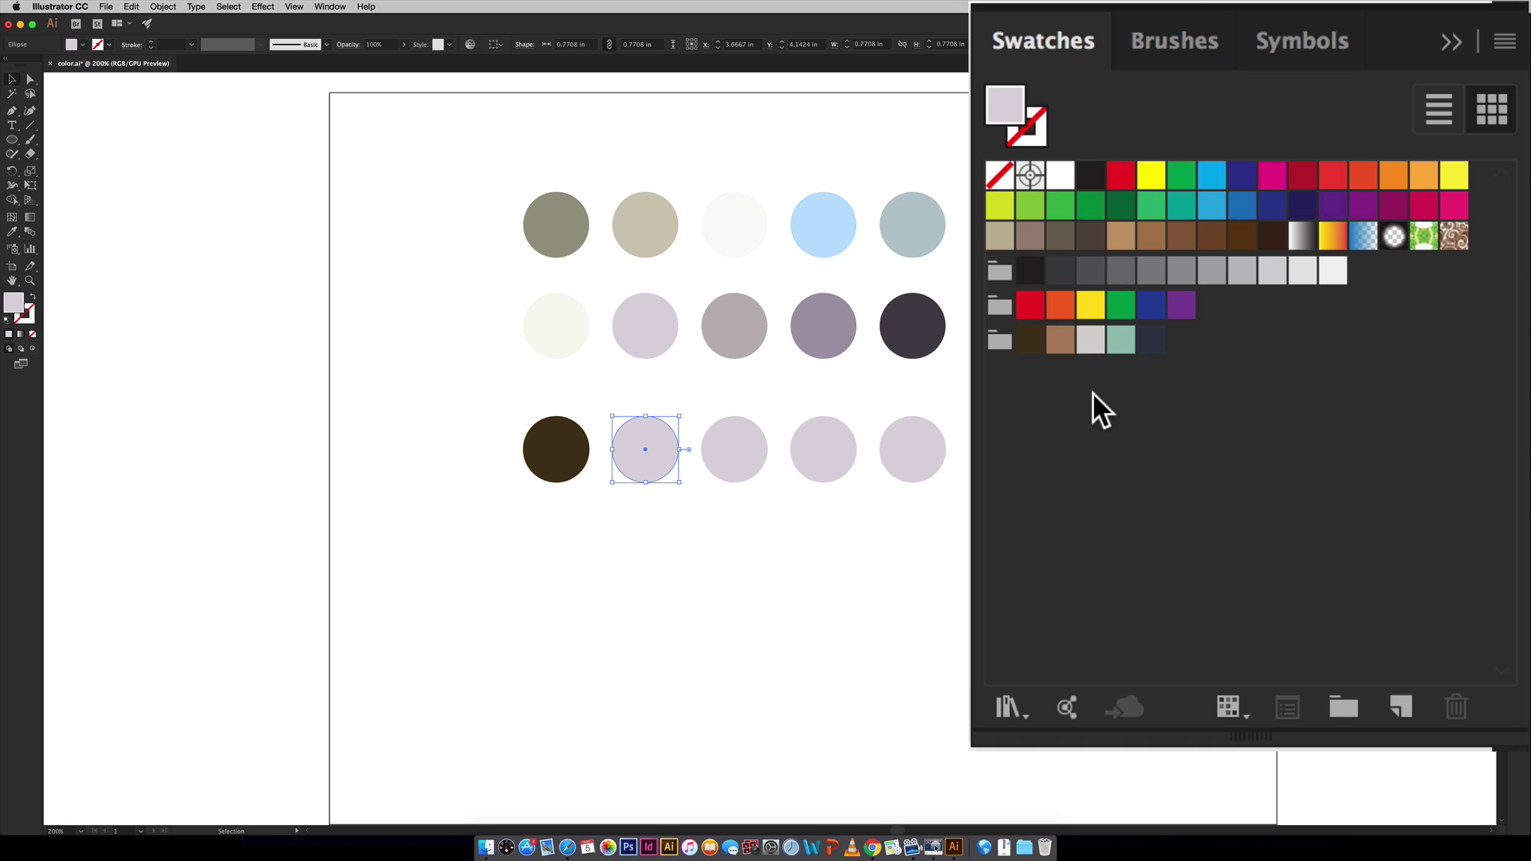
{"action": "left_click", "coordinate": [1062, 339]}
{"action": "left_click", "coordinate": [722, 447]}
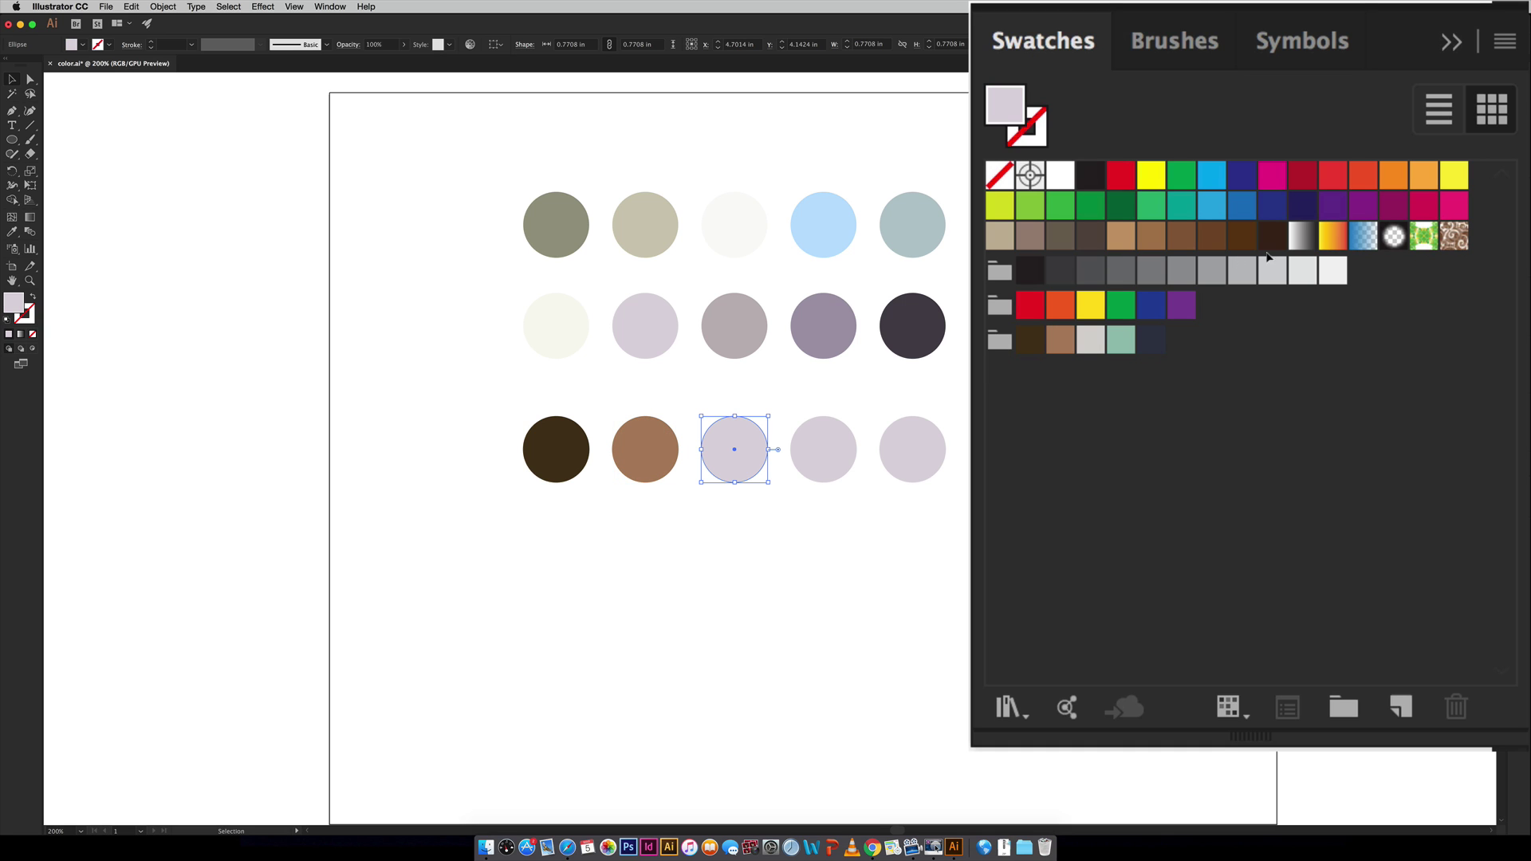
{"action": "left_click", "coordinate": [1093, 343]}
{"action": "left_click", "coordinate": [833, 445]}
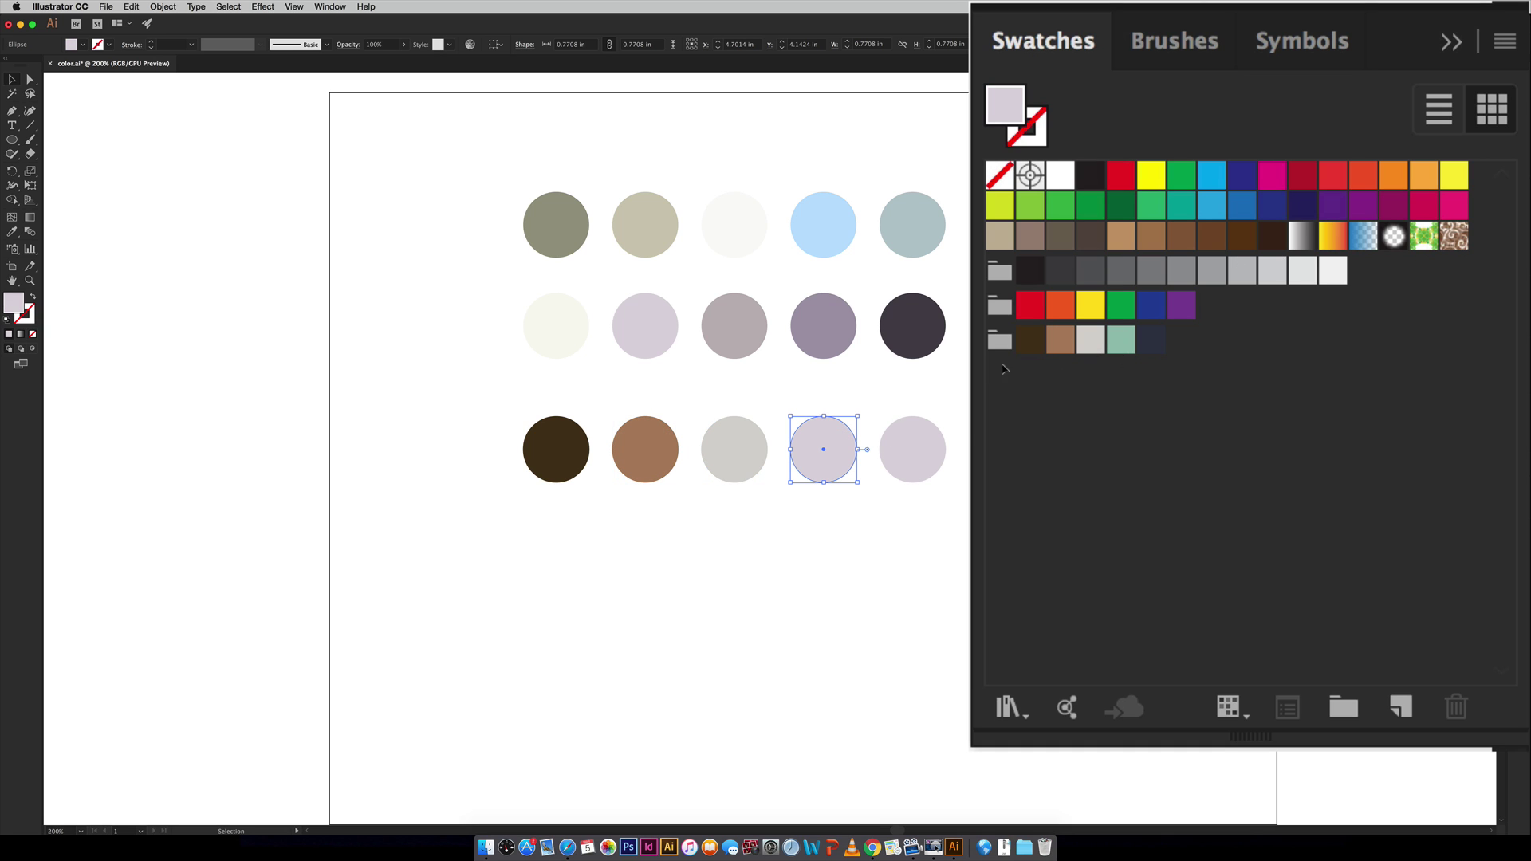
{"action": "left_click", "coordinate": [1120, 336]}
{"action": "left_click", "coordinate": [925, 445]}
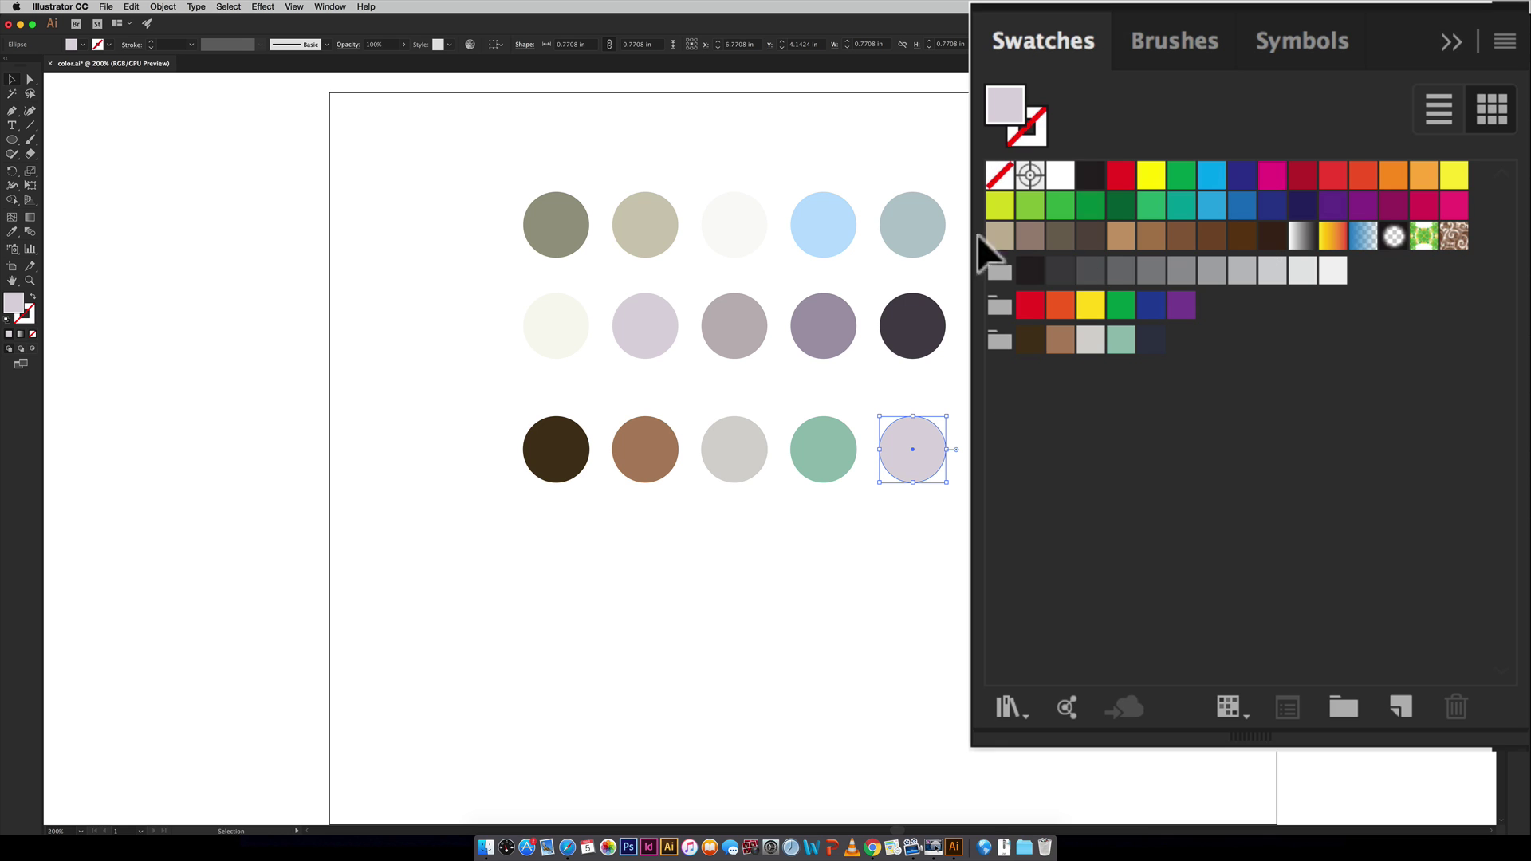
{"action": "left_click", "coordinate": [1150, 339]}
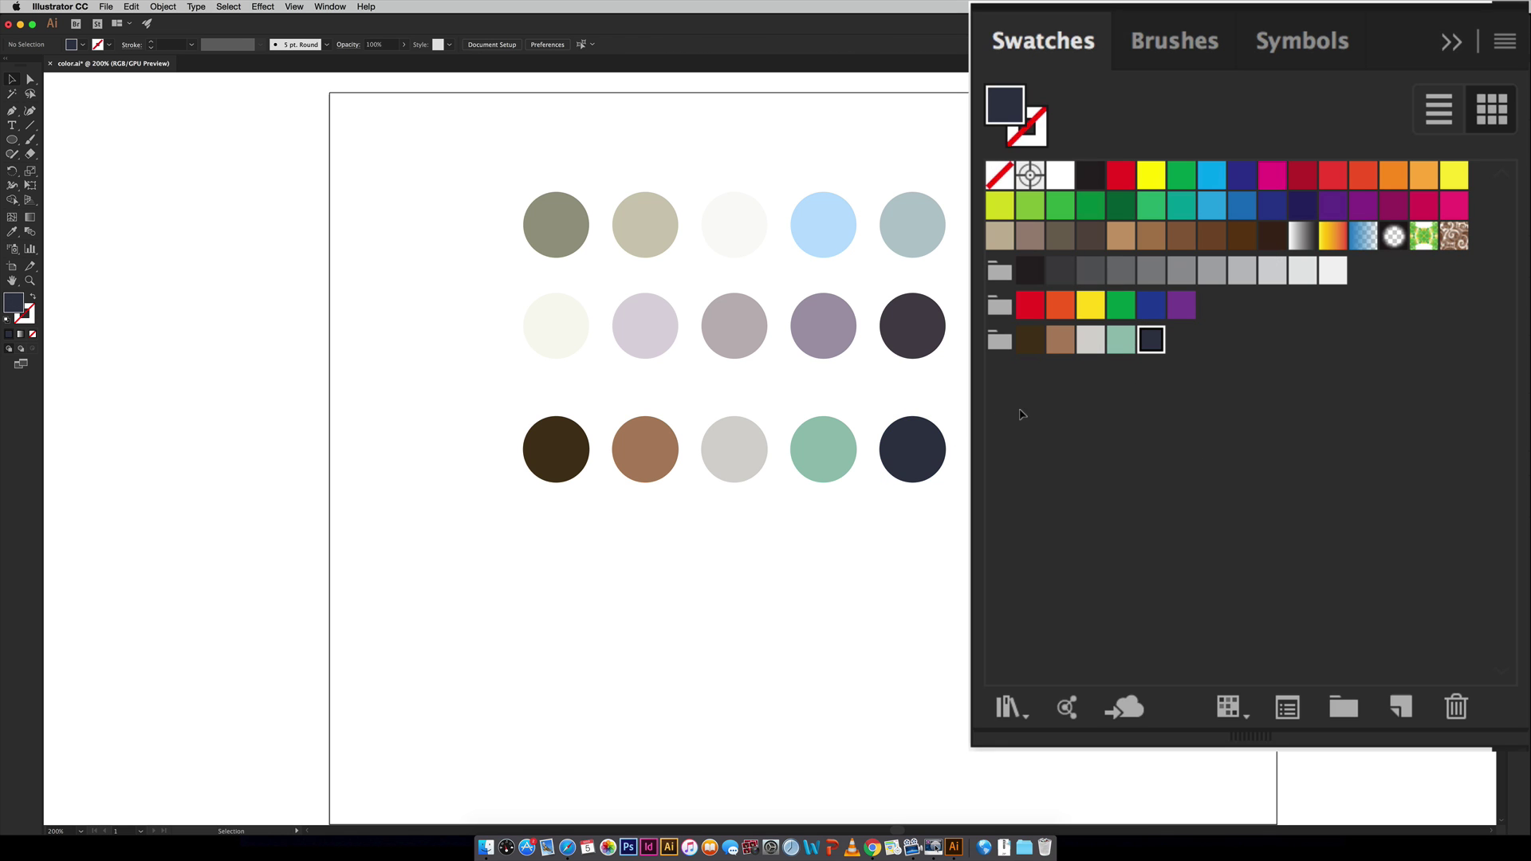
Scale the five coloured circles to about half size and move them to the top-left corner
{"action": "left_click_drag", "start_coordinate": [1028, 409], "coordinate": [550, 512]}
{"action": "left_click_drag", "start_coordinate": [946, 449], "coordinate": [506, 139]}
{"action": "left_click", "coordinate": [437, 384]}
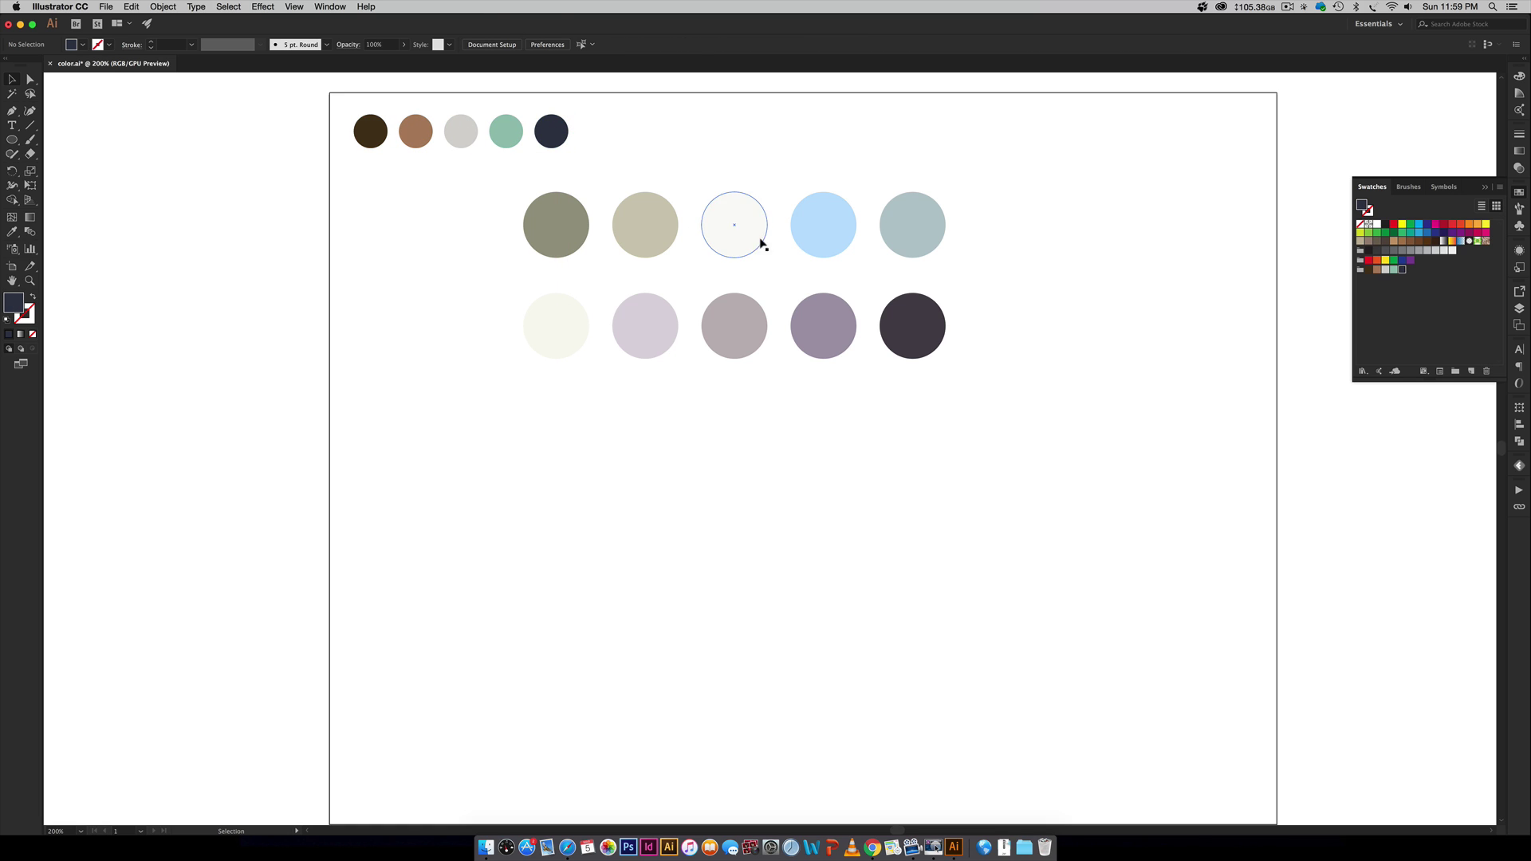